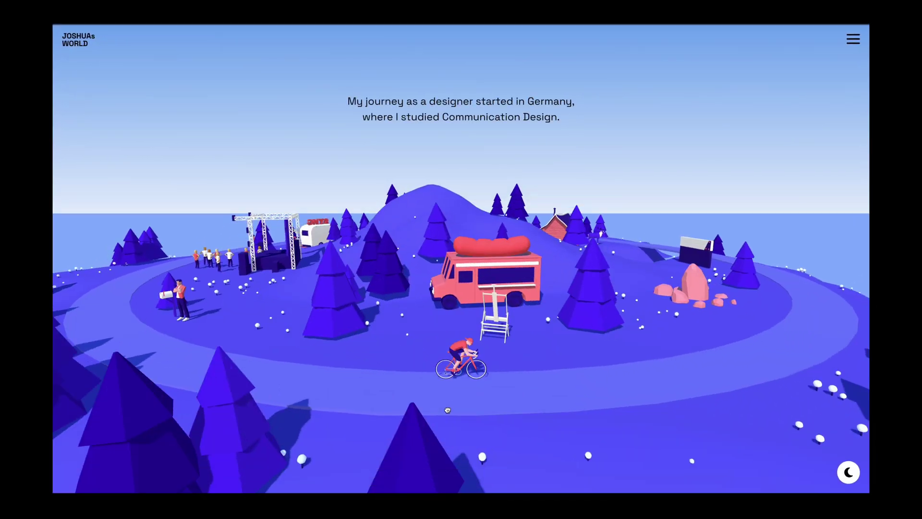
# Explore two example 3D portfolio websites, the cyclist's island world and the illustrated desk scene.
pyautogui.click(849, 472)
pyautogui.moveTo(812, 464); pyautogui.dragTo(594, 451)
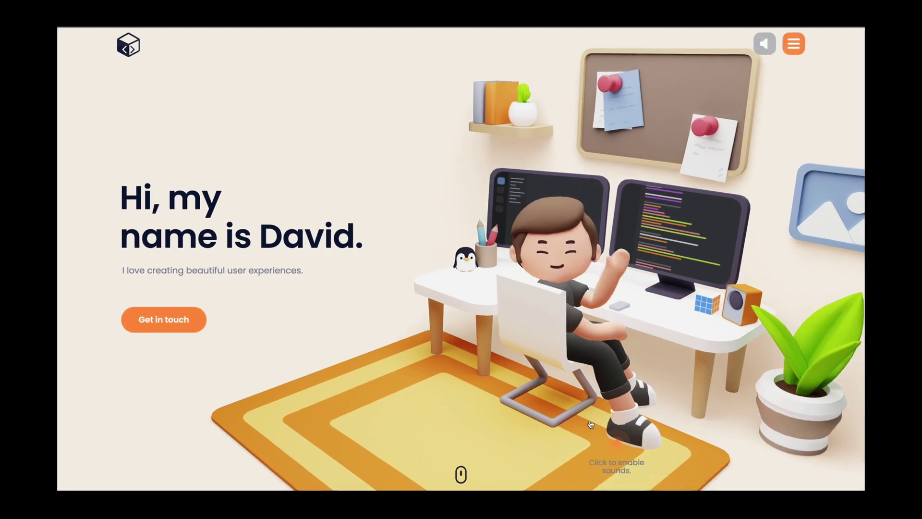
pyautogui.click(712, 267)
pyautogui.scroll(-4, 546, 377)
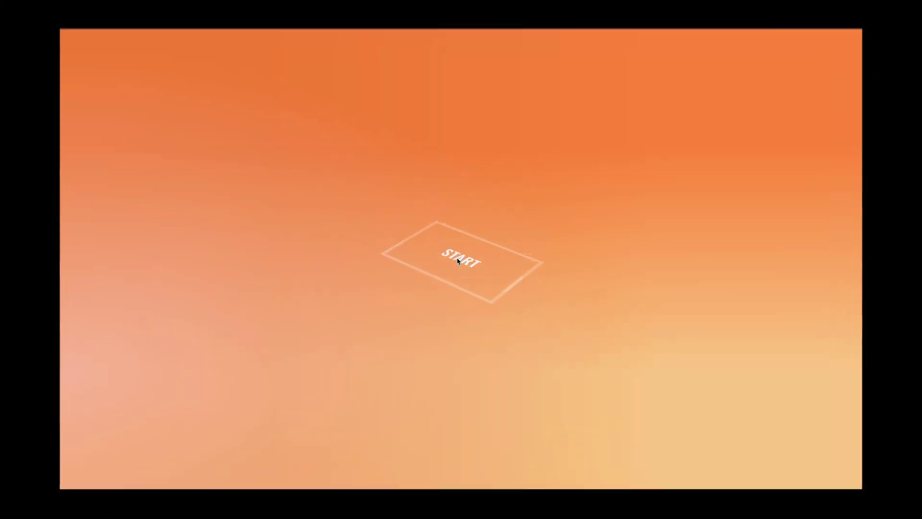
# Start the car-driving portfolio and drive past the Projects sign to the Three.js Journey area.
pyautogui.click(457, 258)
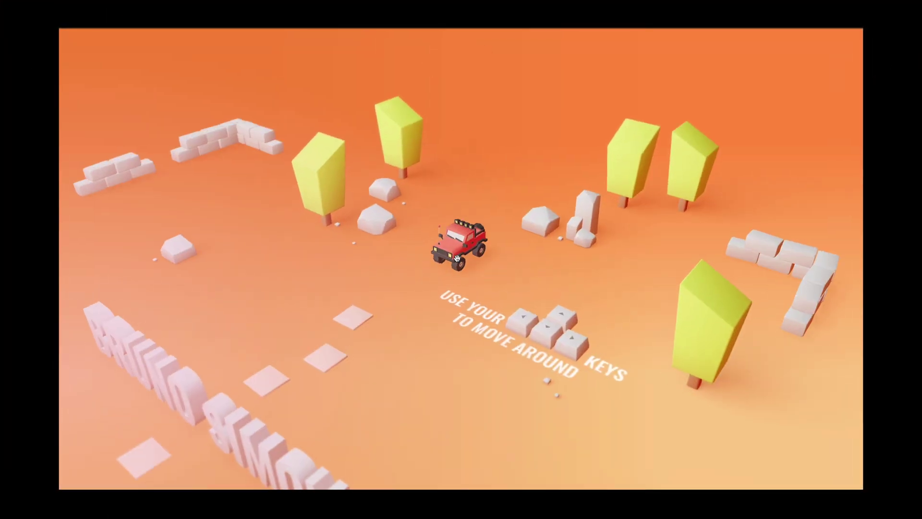
pyautogui.press('Up')
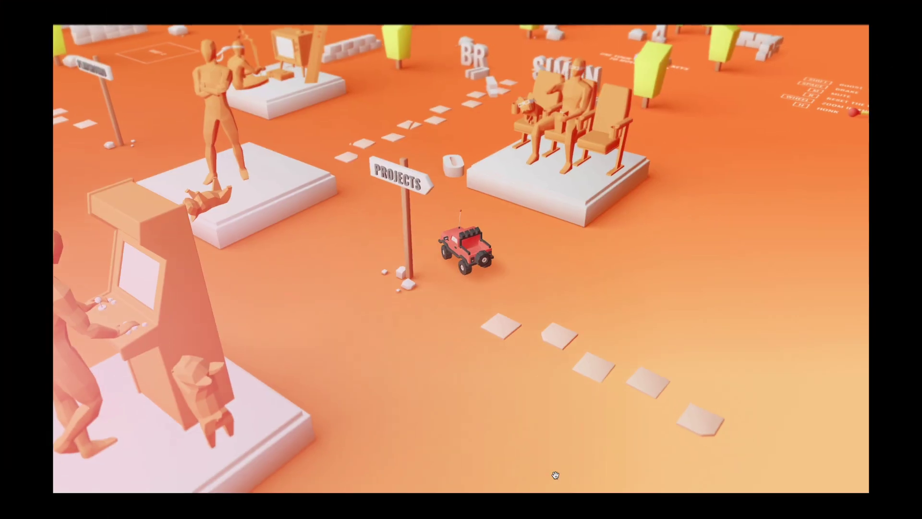
pyautogui.press('Up')
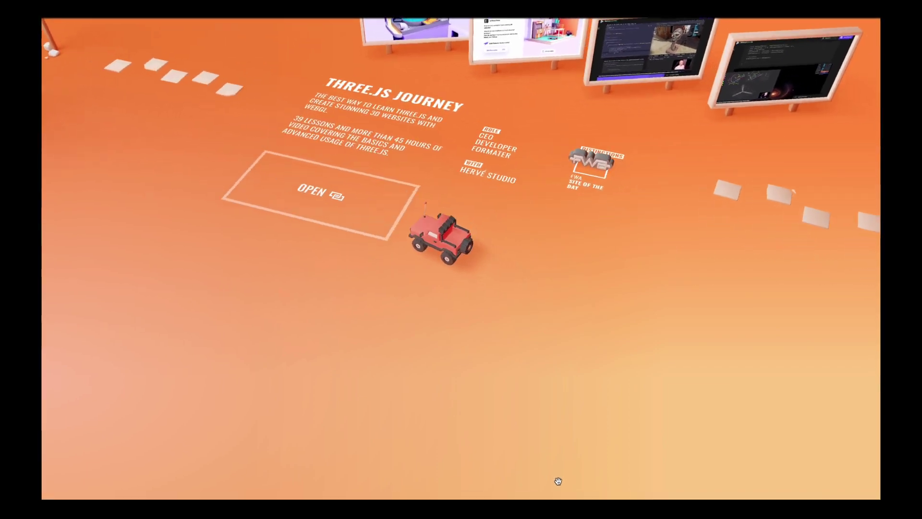
pyautogui.press('Up')
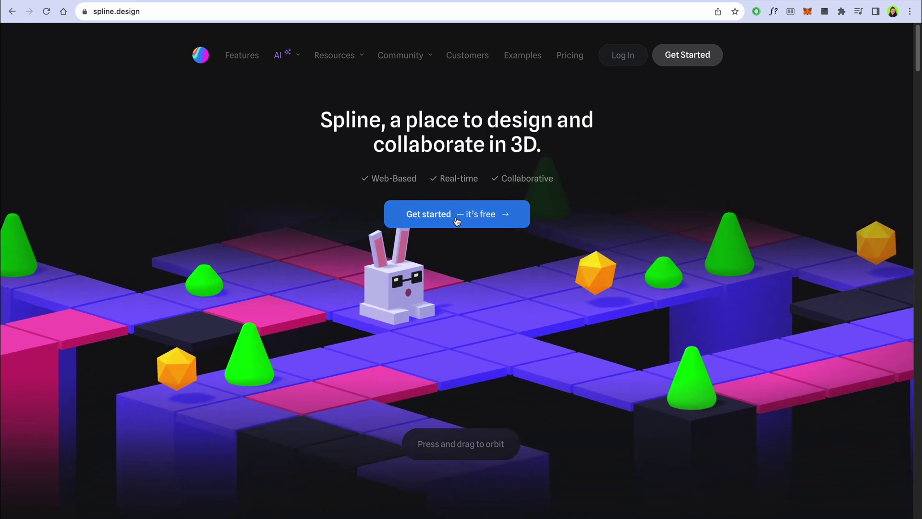
# Sign in to Spline with a Google account and look through the recent files and tutorials on its home page.
pyautogui.click(457, 221)
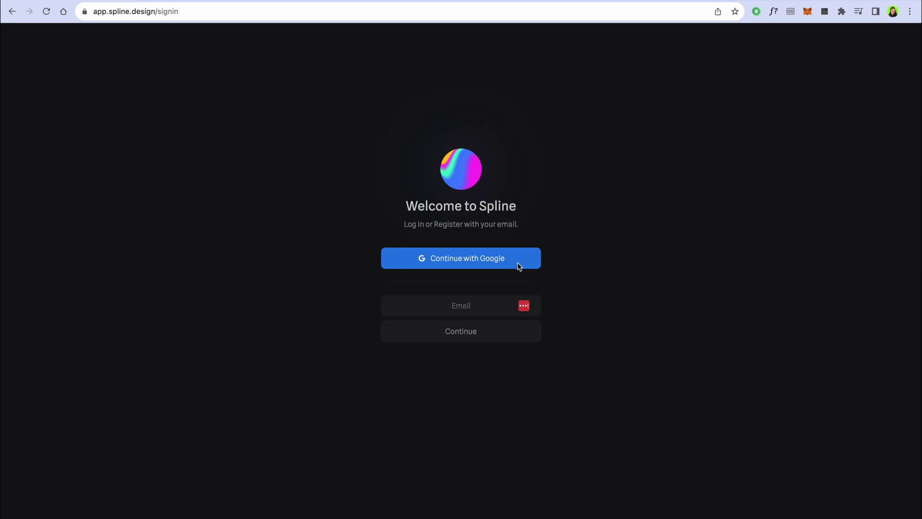
pyautogui.click(519, 262)
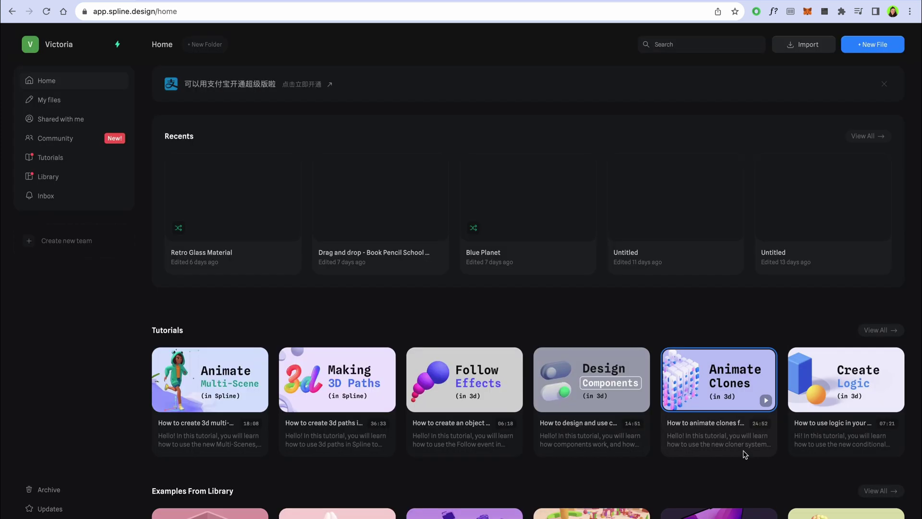
pyautogui.scroll(-2, 408, 341)
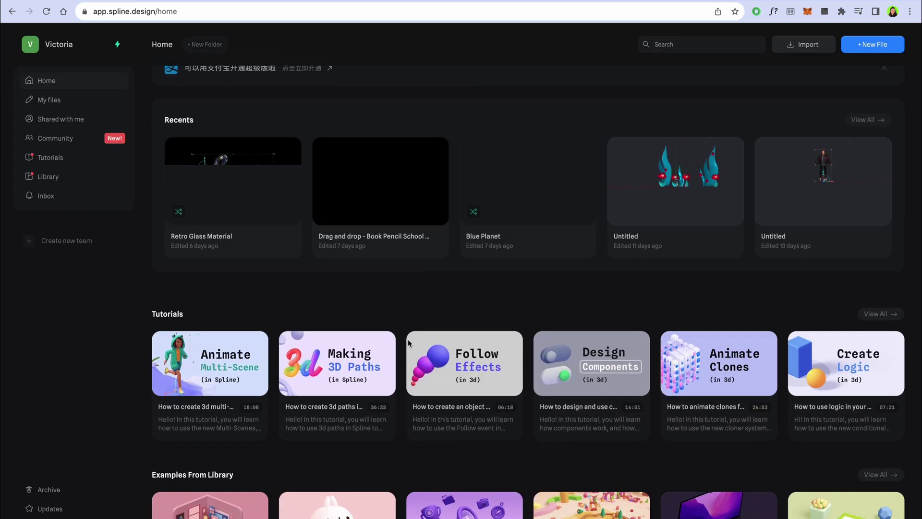
pyautogui.scroll(-3, 408, 340)
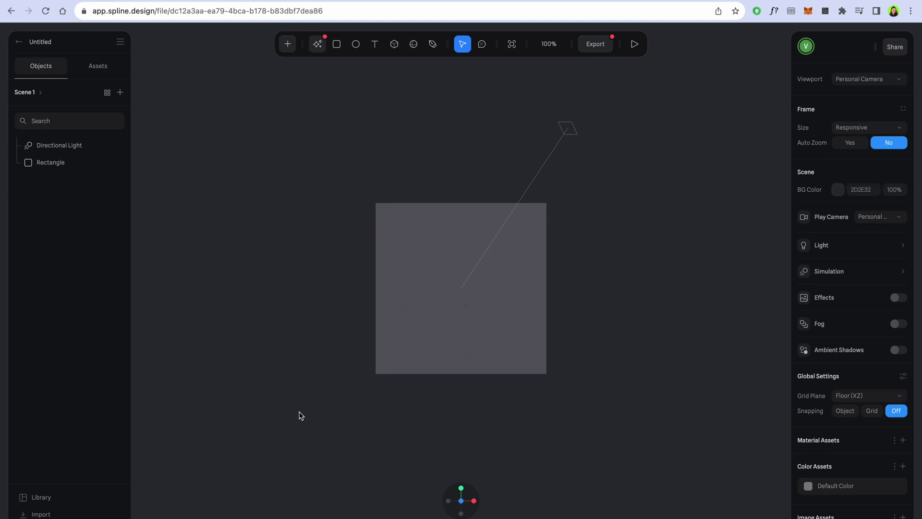
# Browse the object library's 3D Icons, Bottles, Boxes and Character categories.
pyautogui.click(42, 498)
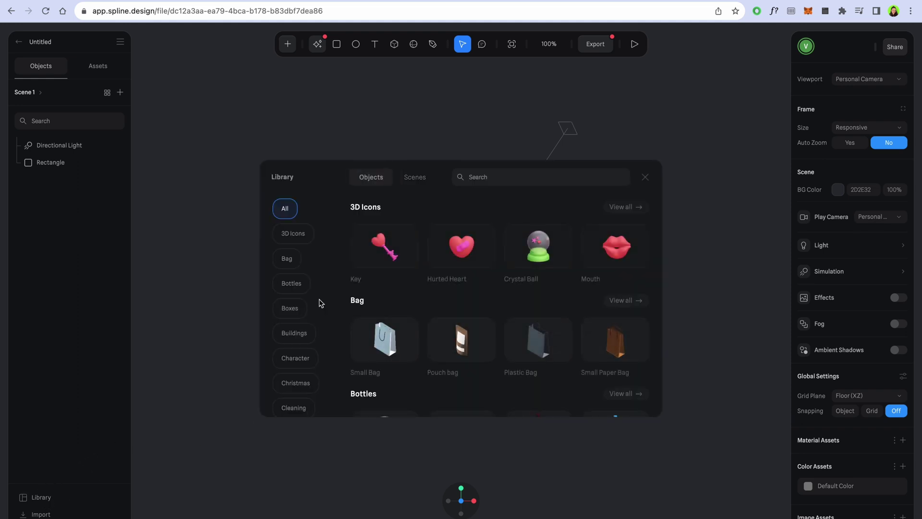
pyautogui.click(303, 236)
pyautogui.click(290, 285)
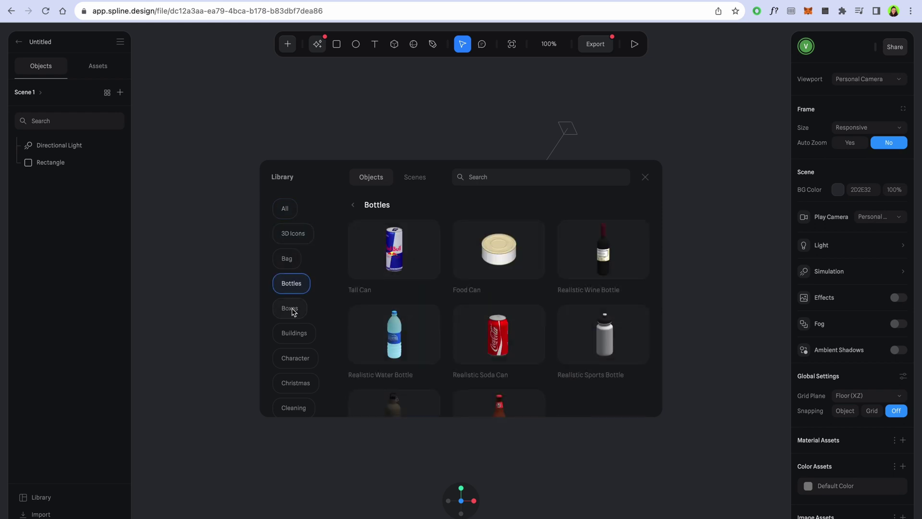
pyautogui.click(290, 308)
pyautogui.click(295, 356)
pyautogui.scroll(-10, 295, 356)
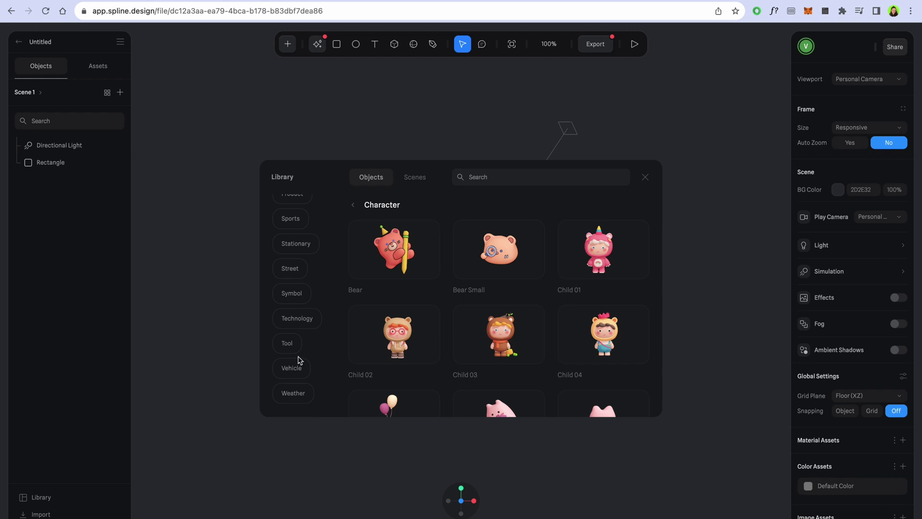
pyautogui.click(506, 261)
# Import the office 3D model into the empty scene.
pyautogui.click(30, 515)
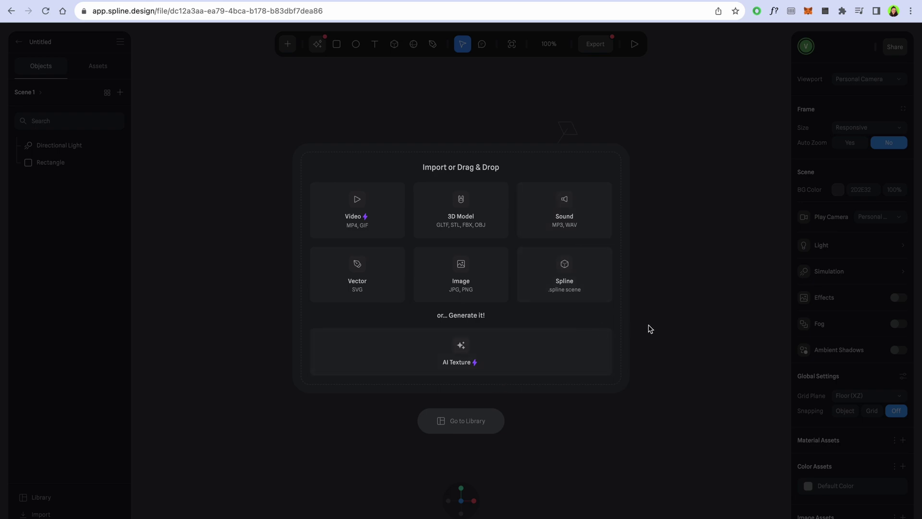
pyautogui.click(674, 326)
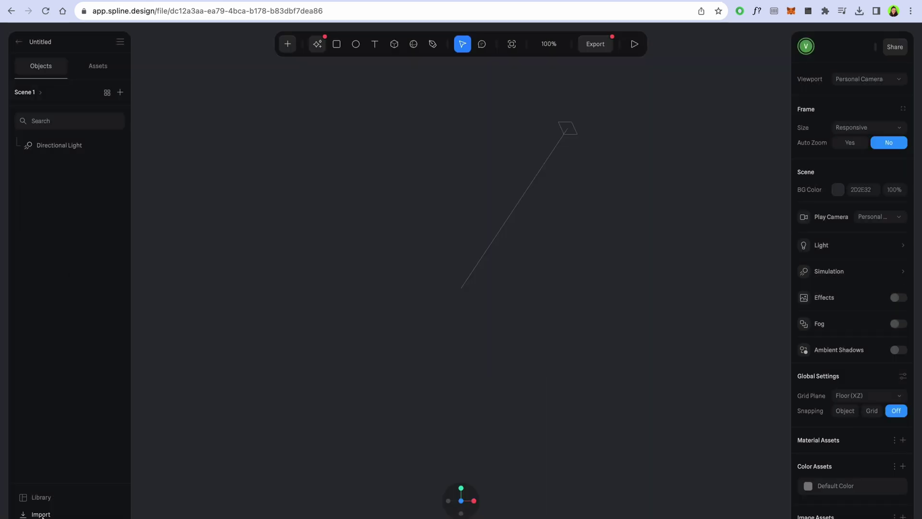
pyautogui.click(42, 515)
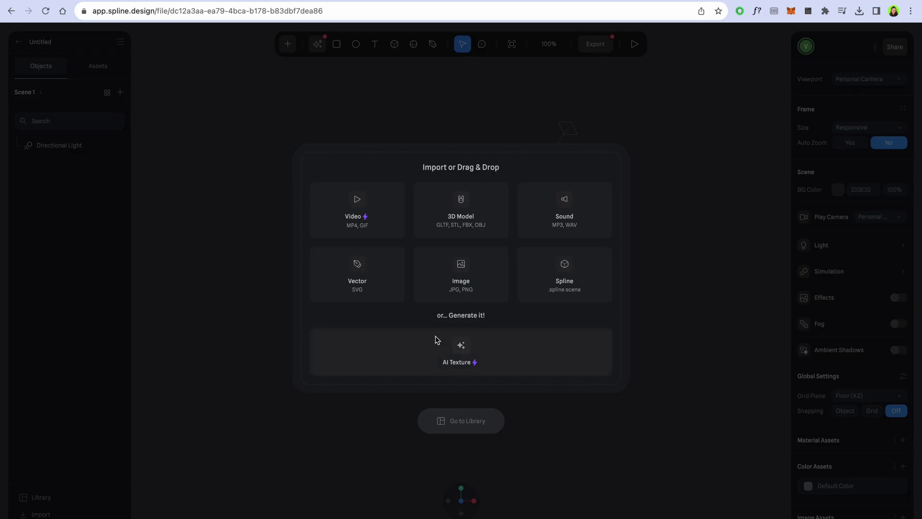
pyautogui.click(446, 211)
pyautogui.click(742, 401)
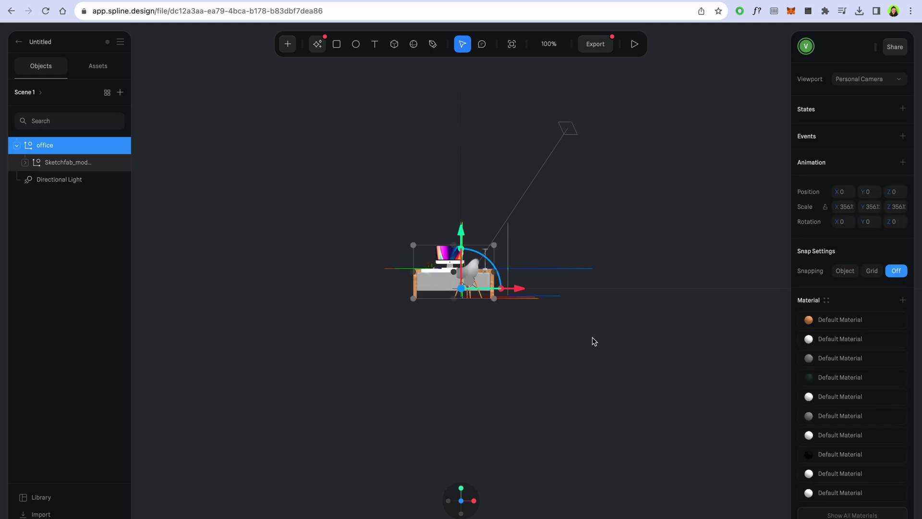
# Add a flat cube of about 285 × 5 × 285 at the base of the desk legs as a floor slab.
pyautogui.keyDown('alt'); pyautogui.moveTo(592, 340); pyautogui.dragTo(579, 276, button='right'); pyautogui.keyUp('alt')
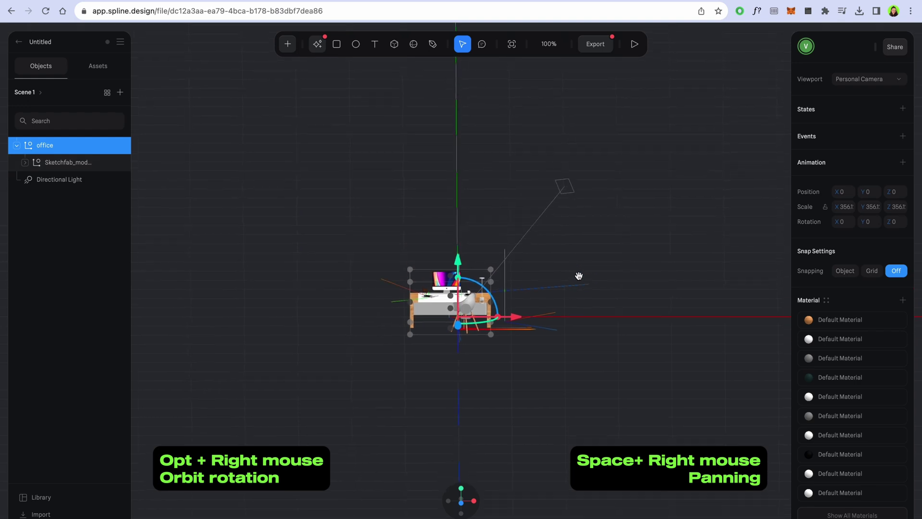
pyautogui.scroll(10, 576, 264)
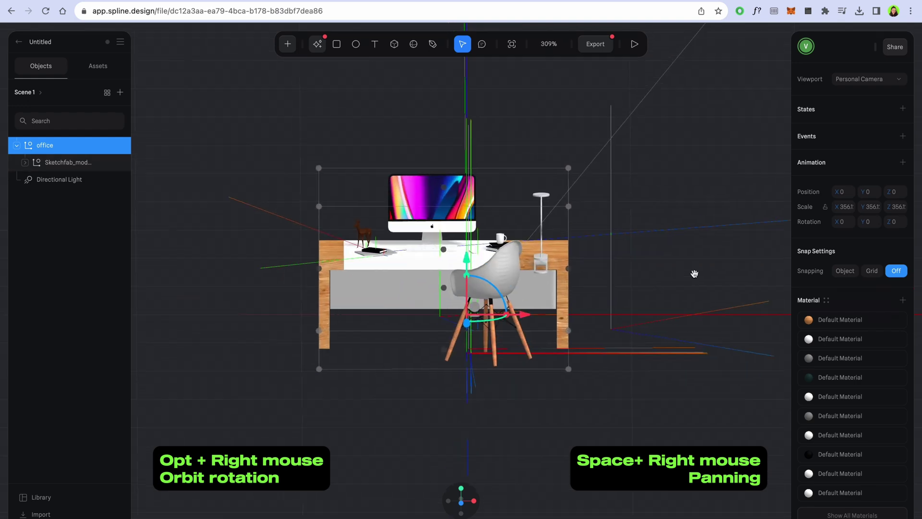
pyautogui.moveTo(695, 274); pyautogui.dragTo(724, 273, button='right')
pyautogui.keyDown('alt'); pyautogui.moveTo(695, 368); pyautogui.dragTo(733, 373, button='right'); pyautogui.keyUp('alt')
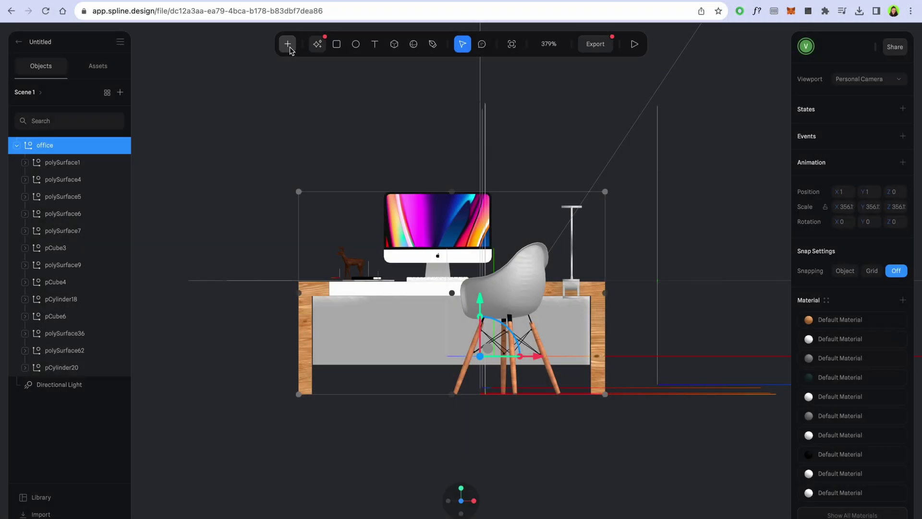
pyautogui.click(289, 46)
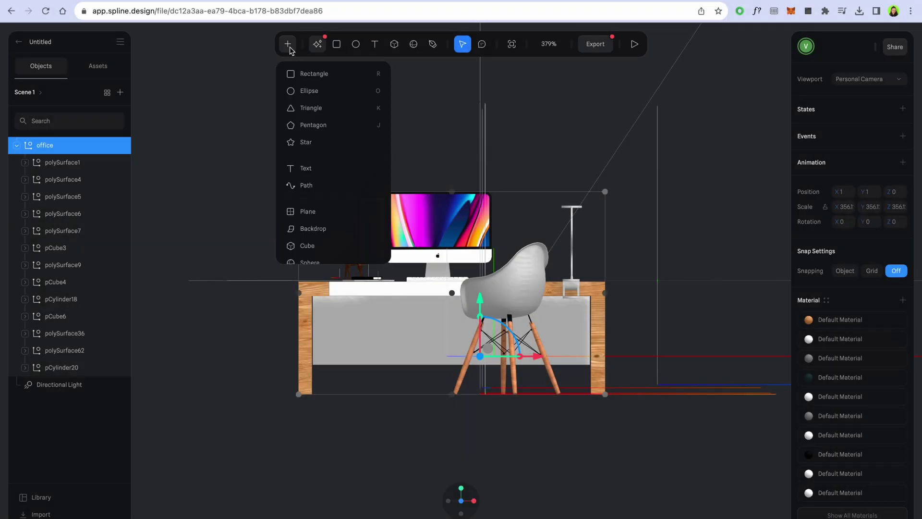
pyautogui.click(329, 240)
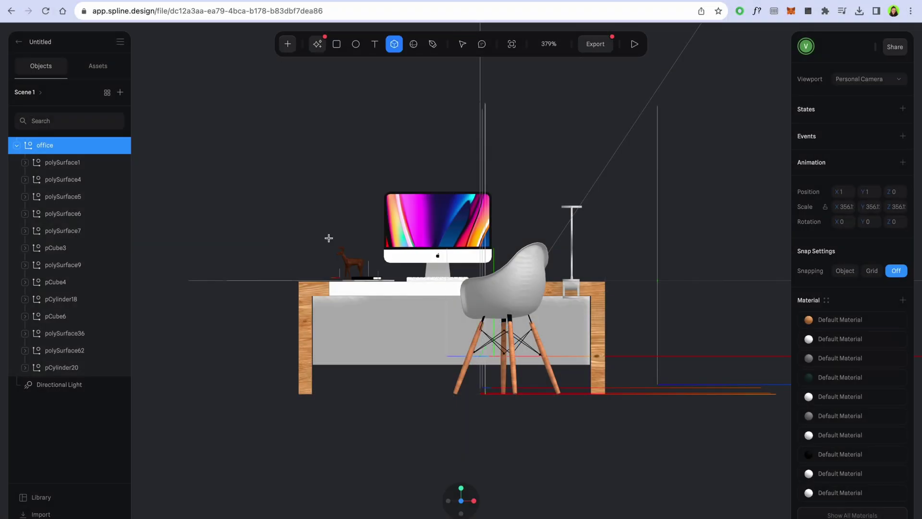
pyautogui.moveTo(199, 395); pyautogui.dragTo(777, 405)
pyautogui.moveTo(539, 403); pyautogui.dragTo(494, 404)
# Move the floor slab beneath the desk and chair in the top view, to about Z -13.5.
pyautogui.click(461, 488)
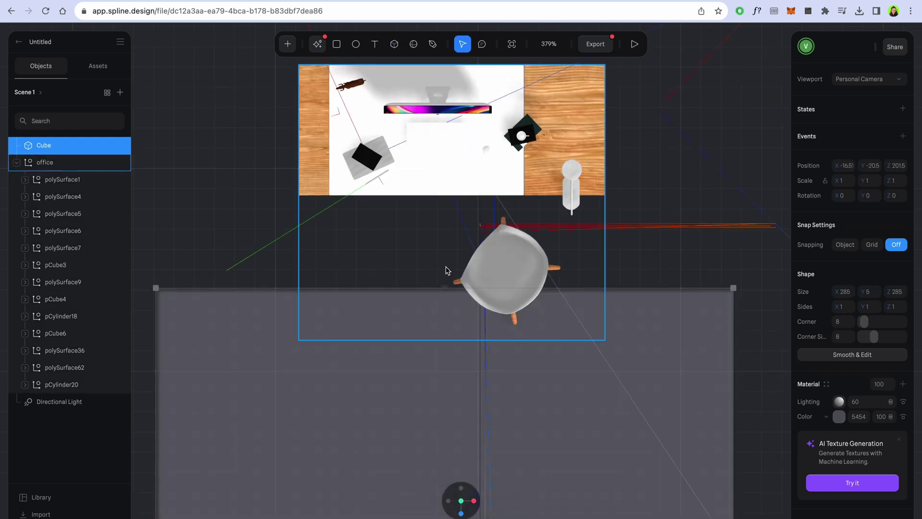
pyautogui.scroll(-5, 447, 270)
pyautogui.moveTo(455, 459); pyautogui.dragTo(436, 292)
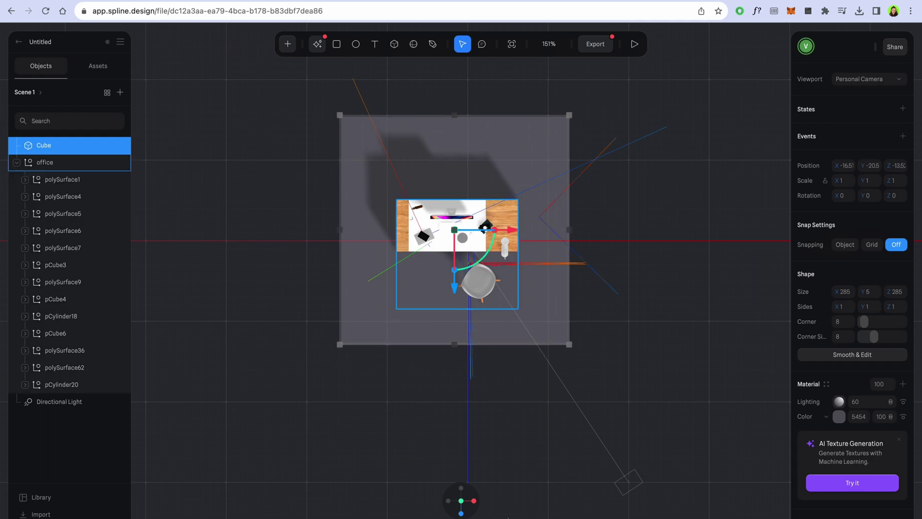
# Change the floor slab's material color to a light, slightly warm gray.
pyautogui.click(461, 513)
pyautogui.scroll(5, 576, 356)
pyautogui.moveTo(578, 331); pyautogui.dragTo(541, 290)
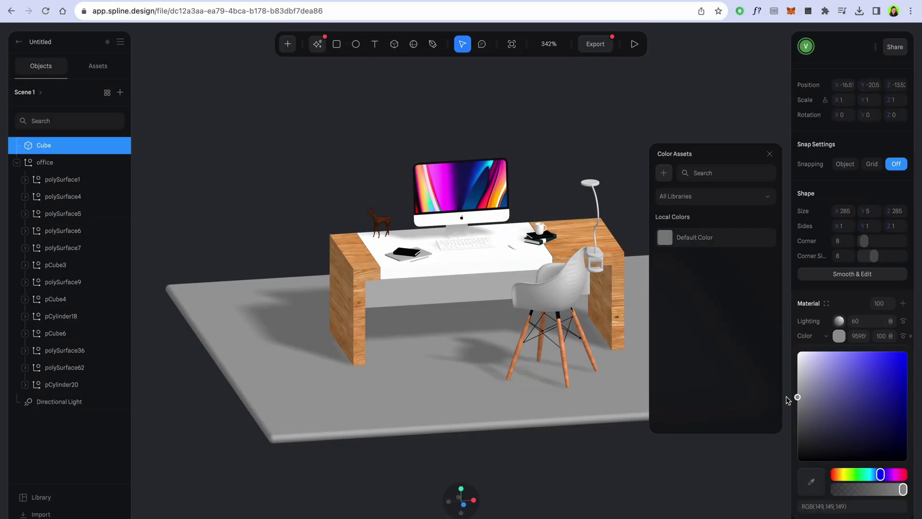
pyautogui.click(788, 400)
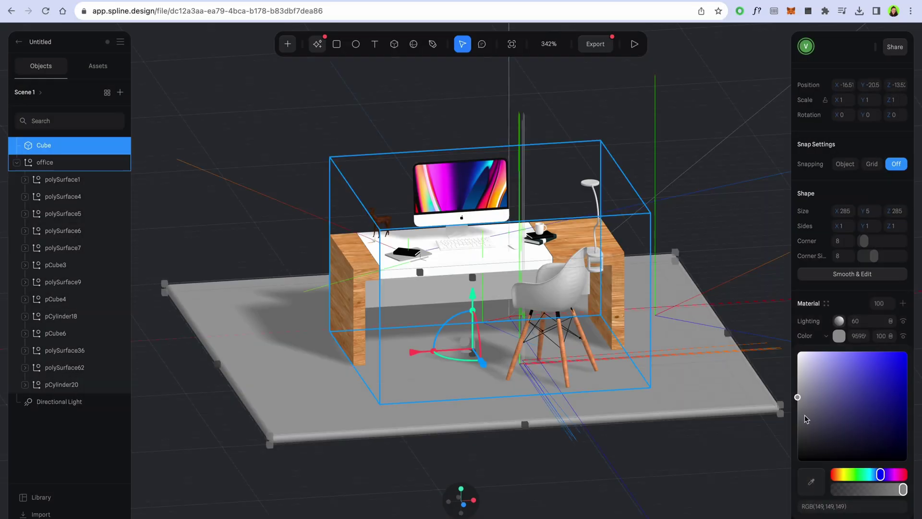
pyautogui.moveTo(881, 475); pyautogui.dragTo(842, 475)
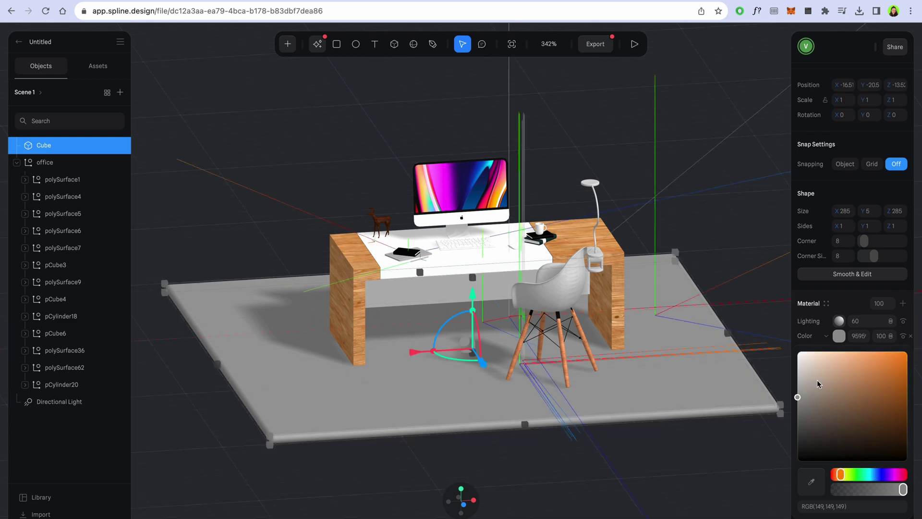
pyautogui.moveTo(817, 379)
pyautogui.mouseDown()
pyautogui.moveTo(808, 356)
pyautogui.moveTo(806, 389)
pyautogui.mouseUp()
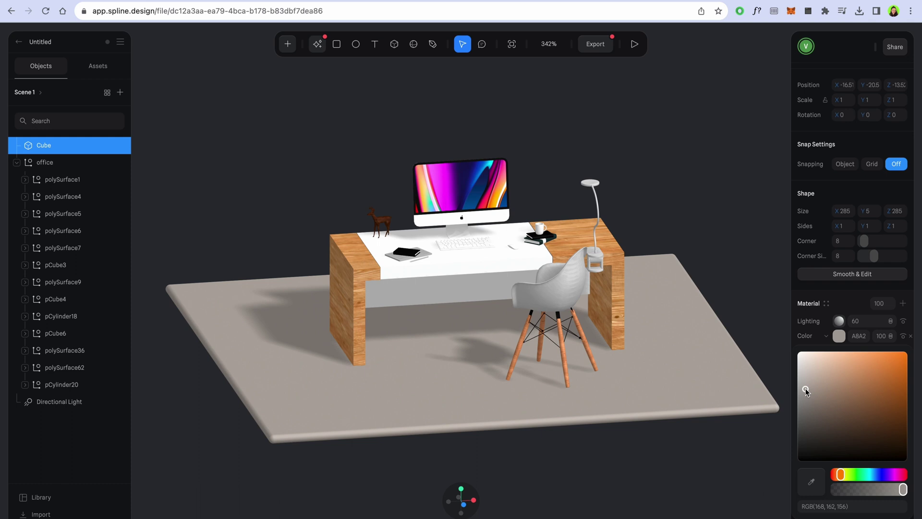
pyautogui.moveTo(802, 389); pyautogui.dragTo(801, 390)
pyautogui.click(721, 473)
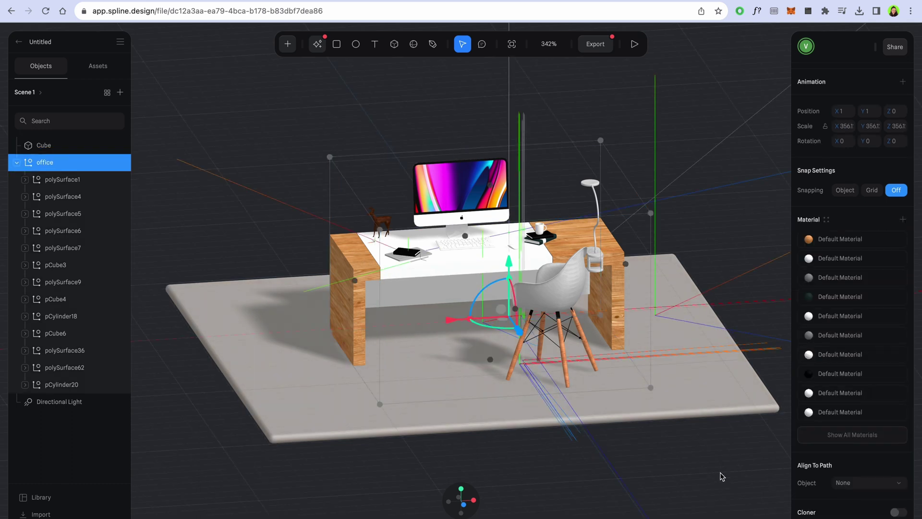
# Select the floor slab again and set its corner radius to 10.
pyautogui.scroll(3, 841, 464)
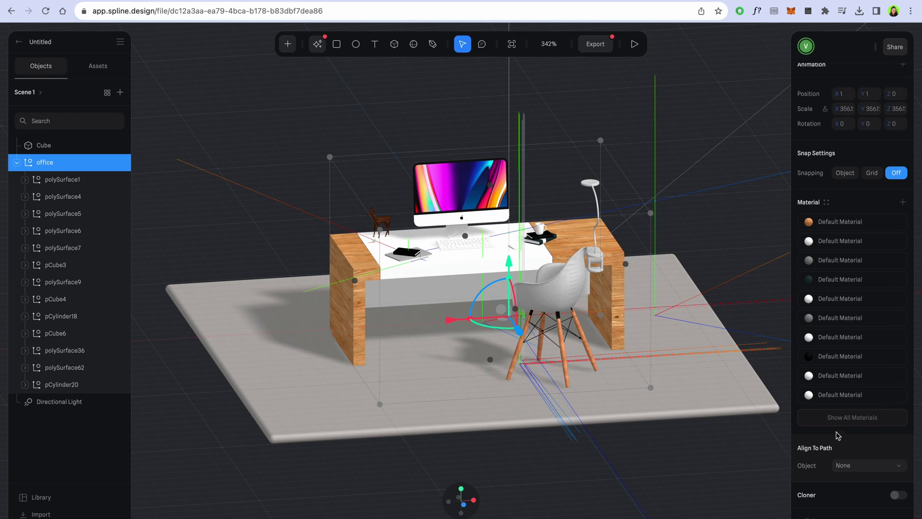
pyautogui.click(43, 145)
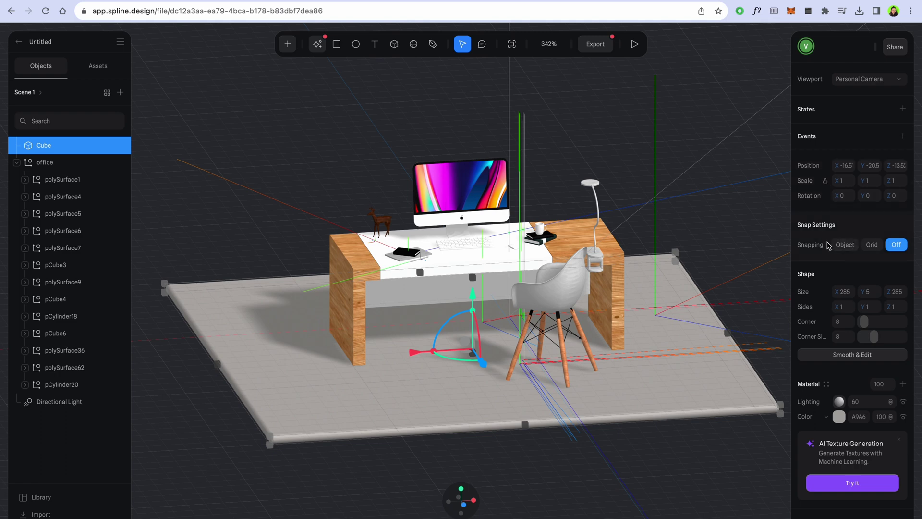
pyautogui.scroll(-1, 828, 242)
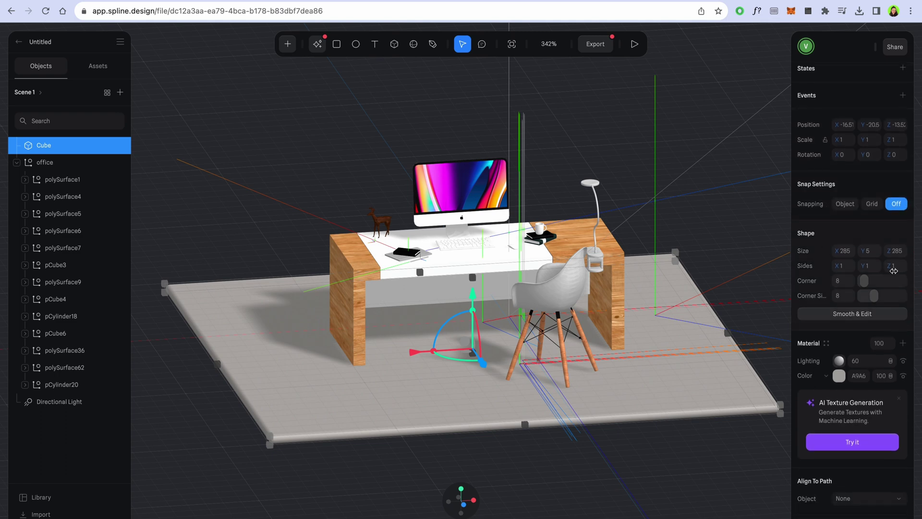
pyautogui.moveTo(868, 283)
pyautogui.mouseDown()
pyautogui.moveTo(823, 289)
pyautogui.moveTo(870, 283)
pyautogui.mouseUp()
# Try Physical lighting on the floor slab's material and settle on the Lambert lighting type.
pyautogui.scroll(-3, 870, 293)
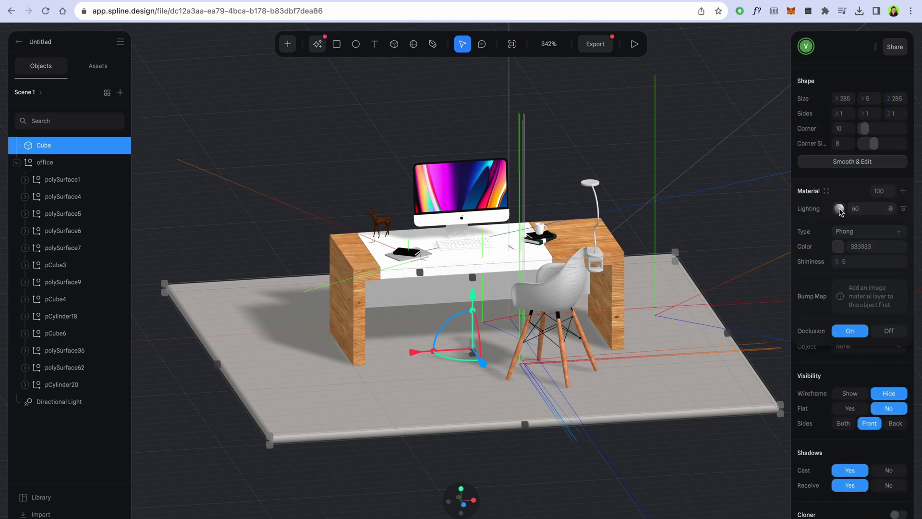
pyautogui.click(853, 231)
pyautogui.click(857, 250)
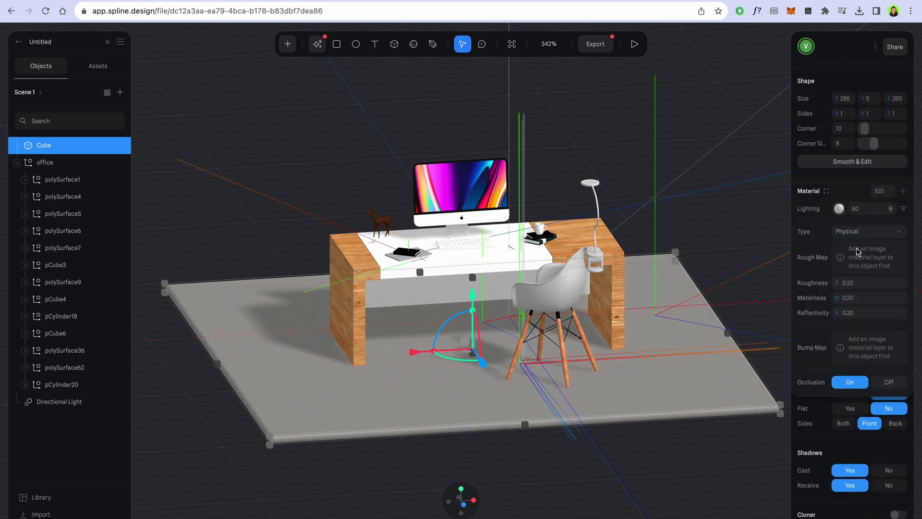
pyautogui.click(852, 232)
pyautogui.click(852, 204)
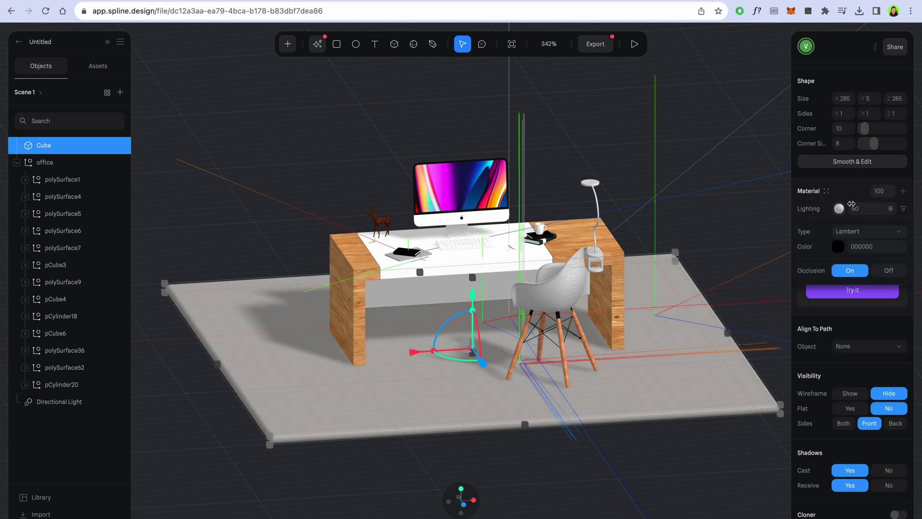
# Change the floor slab's material lighting type to Phong.
pyautogui.click(855, 231)
pyautogui.click(854, 247)
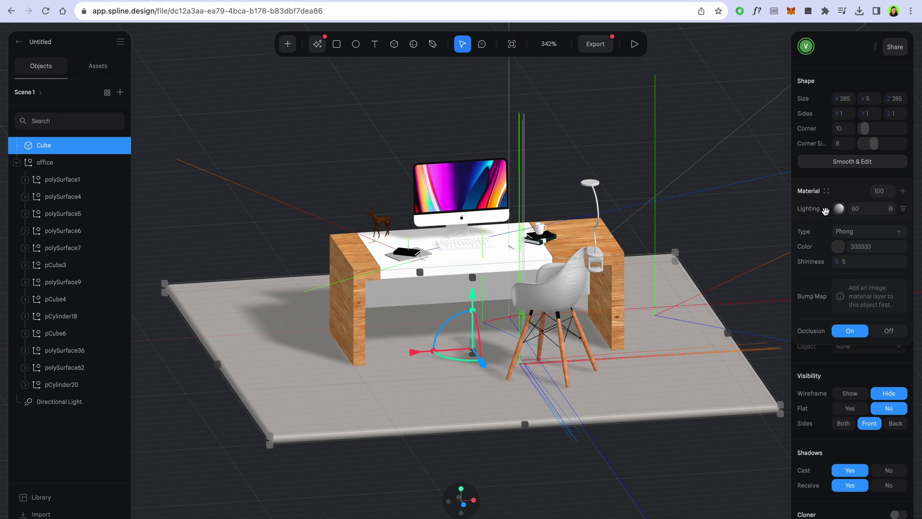
pyautogui.click(839, 211)
# Save the floor slab's material color as a new local color asset and open the asset's color editor briefly.
pyautogui.click(839, 224)
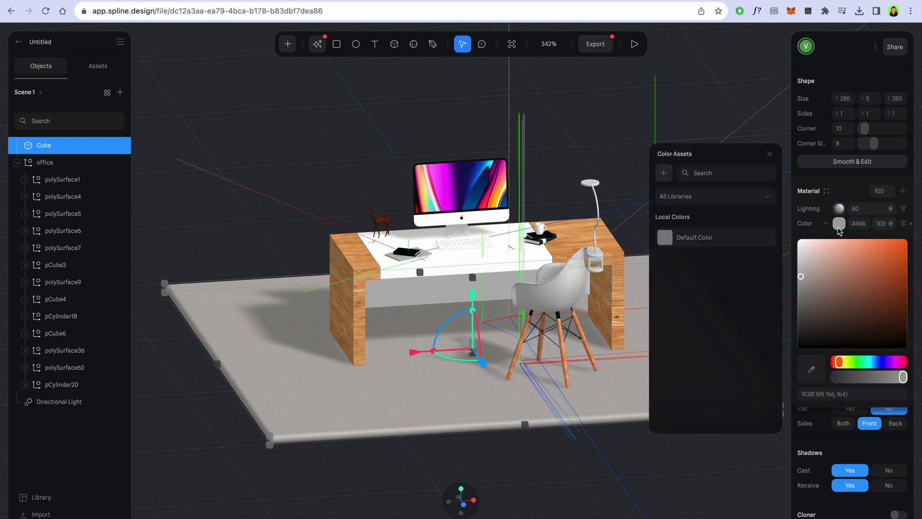
pyautogui.click(665, 173)
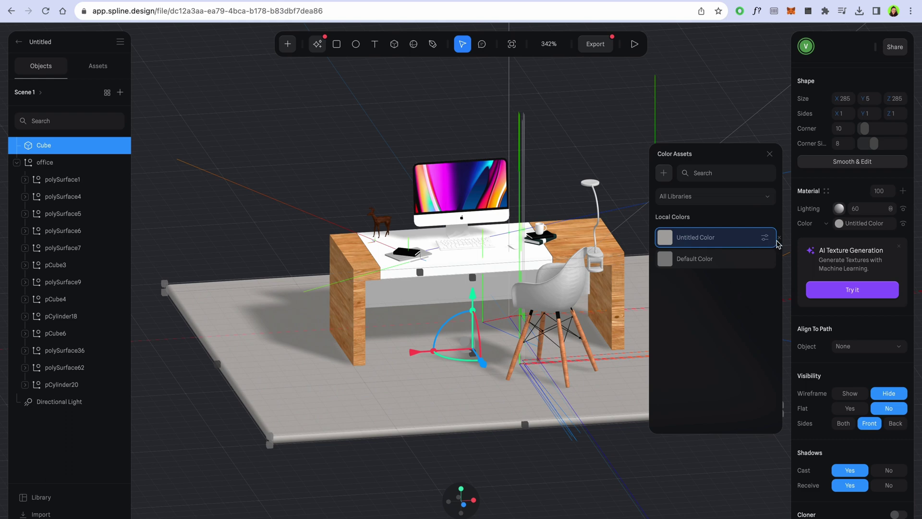
pyautogui.click(766, 239)
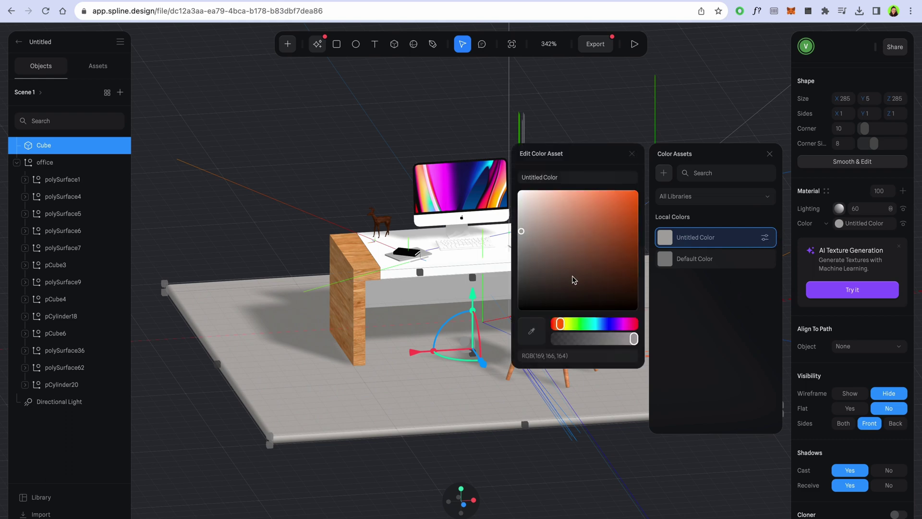
pyautogui.moveTo(575, 279); pyautogui.dragTo(591, 251)
pyautogui.click(632, 153)
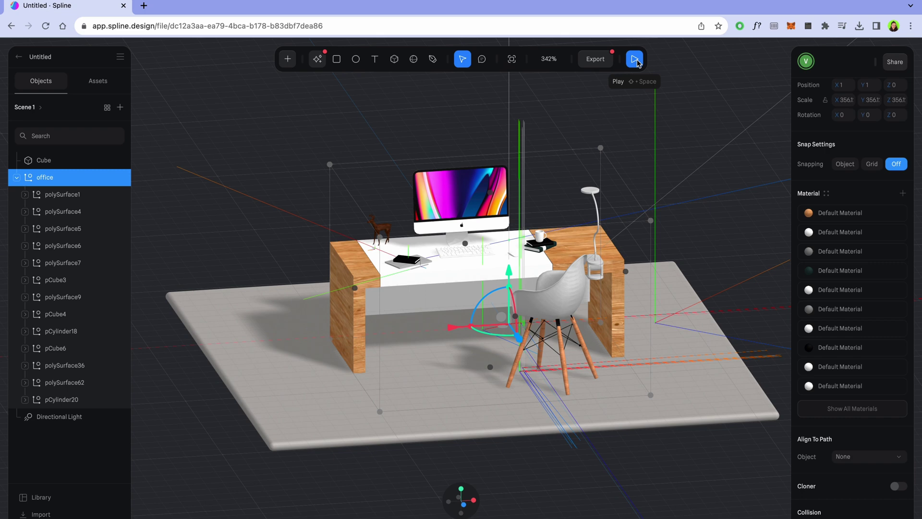
# Preview the scene in play mode and inspect the desk and floor by orbiting and zooming.
pyautogui.click(635, 59)
pyautogui.moveTo(865, 375)
pyautogui.mouseDown()
pyautogui.moveTo(815, 363)
pyautogui.moveTo(777, 366)
pyautogui.moveTo(879, 347)
pyautogui.moveTo(813, 323)
pyautogui.moveTo(784, 345)
pyautogui.moveTo(819, 379)
pyautogui.moveTo(860, 358)
pyautogui.mouseUp()
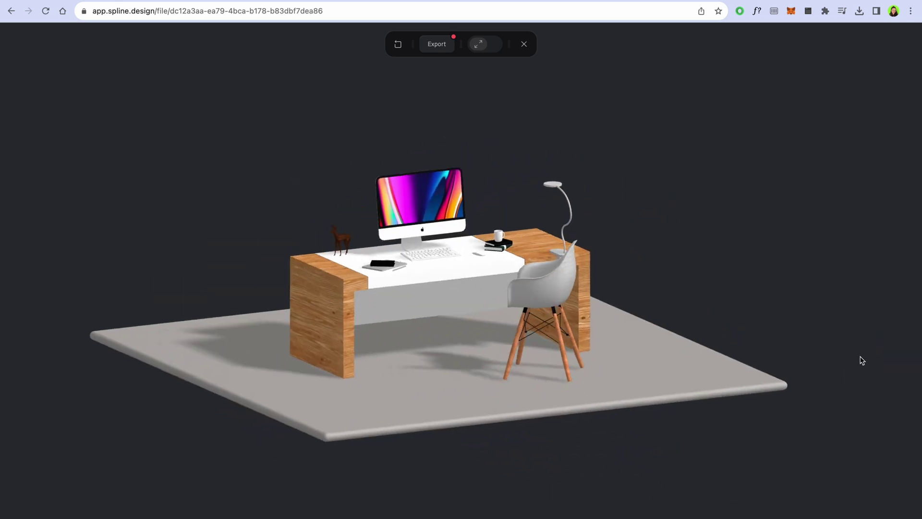
pyautogui.scroll(5, 470, 312)
pyautogui.scroll(-3, 471, 312)
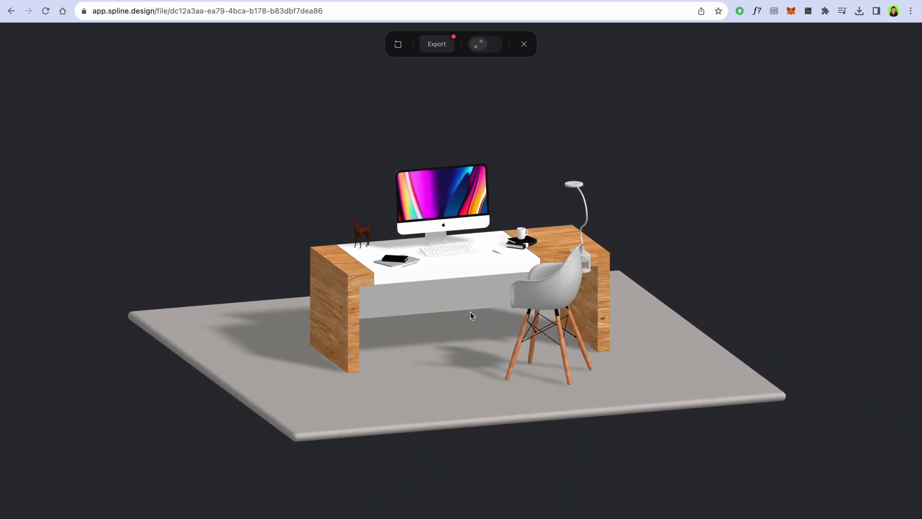
# Turn on the resizable frame in the play preview, inspect the scene in it, and return to the editor.
pyautogui.click(482, 45)
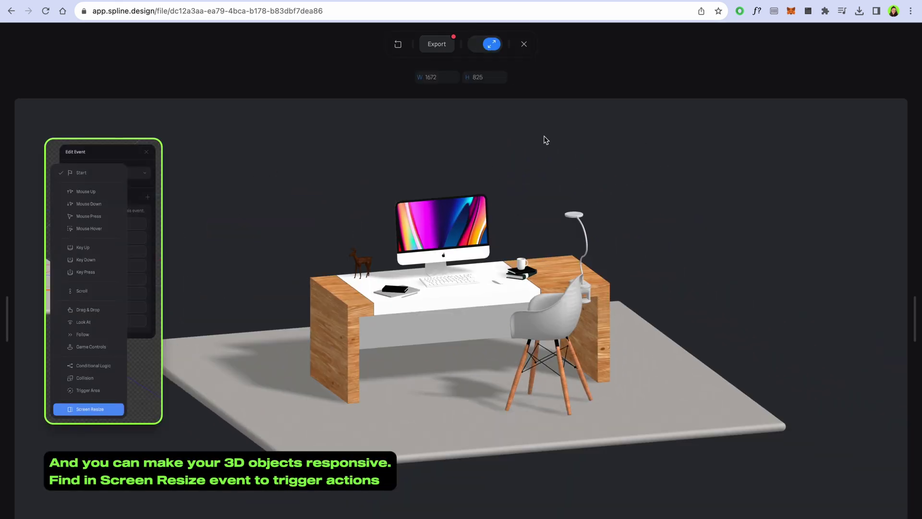
pyautogui.scroll(-2, 781, 347)
pyautogui.scroll(3, 781, 347)
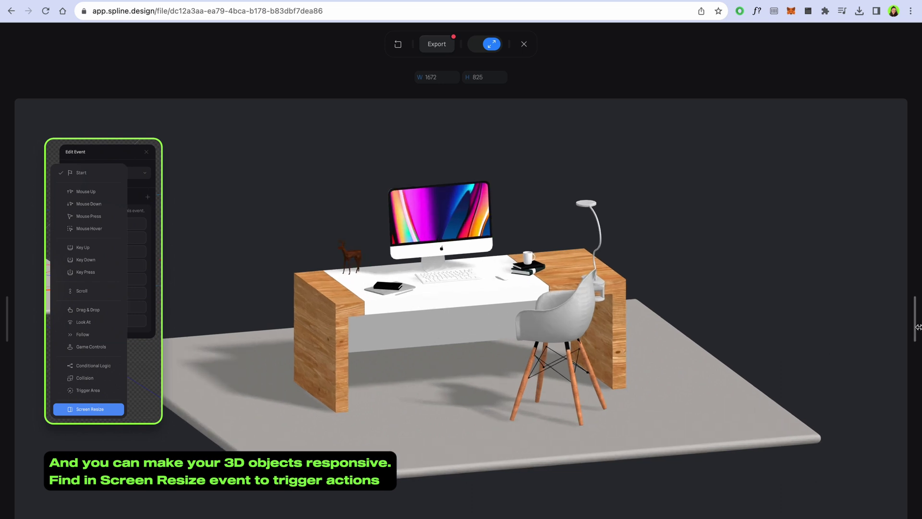
pyautogui.moveTo(919, 328)
pyautogui.mouseDown()
pyautogui.moveTo(663, 322)
pyautogui.moveTo(920, 326)
pyautogui.mouseUp()
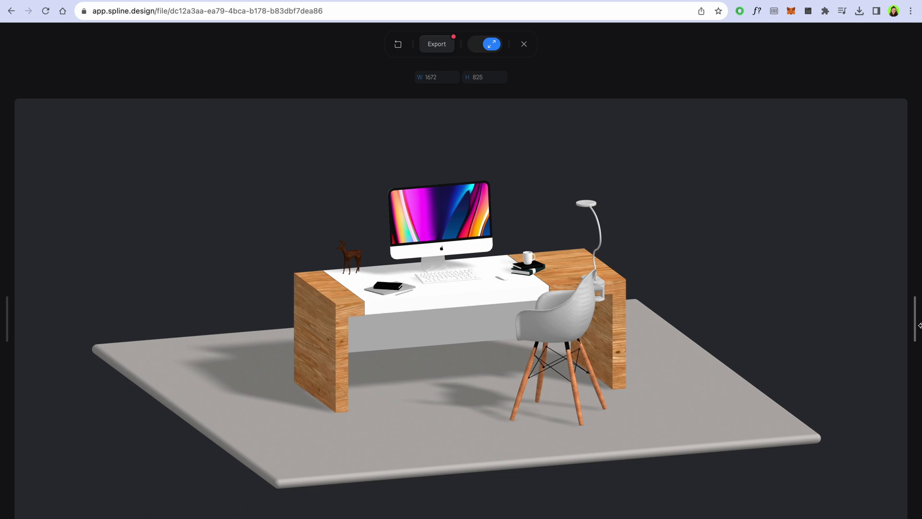
pyautogui.click(524, 45)
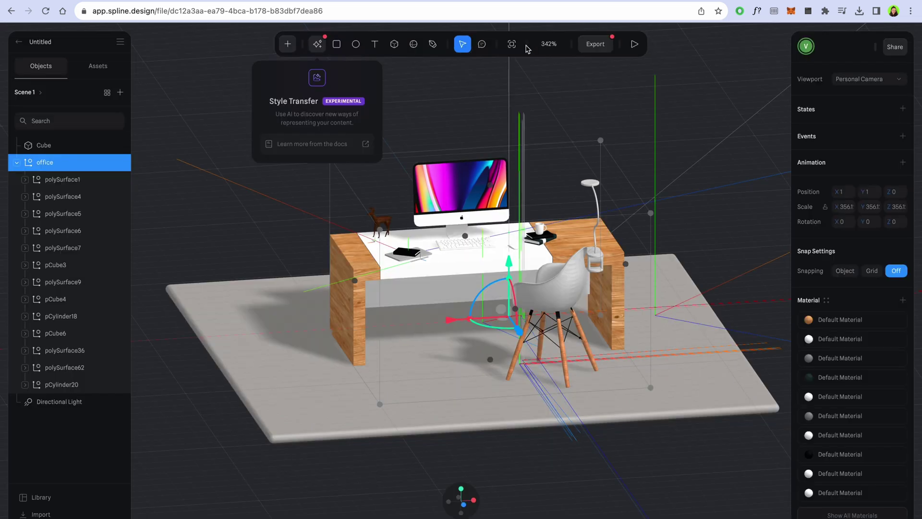
# Import the insta.fbx model from the 3D assets folder into the scene.
pyautogui.scroll(3, 661, 495)
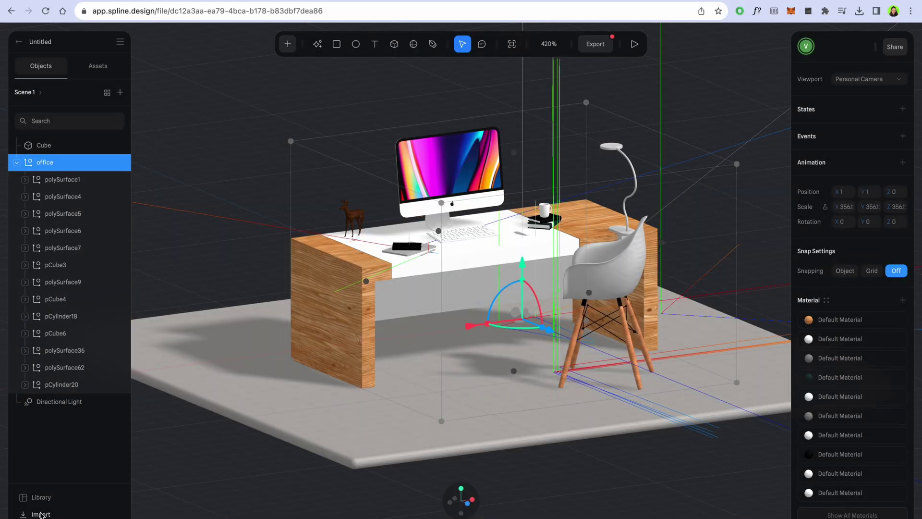
pyautogui.click(42, 515)
pyautogui.click(483, 226)
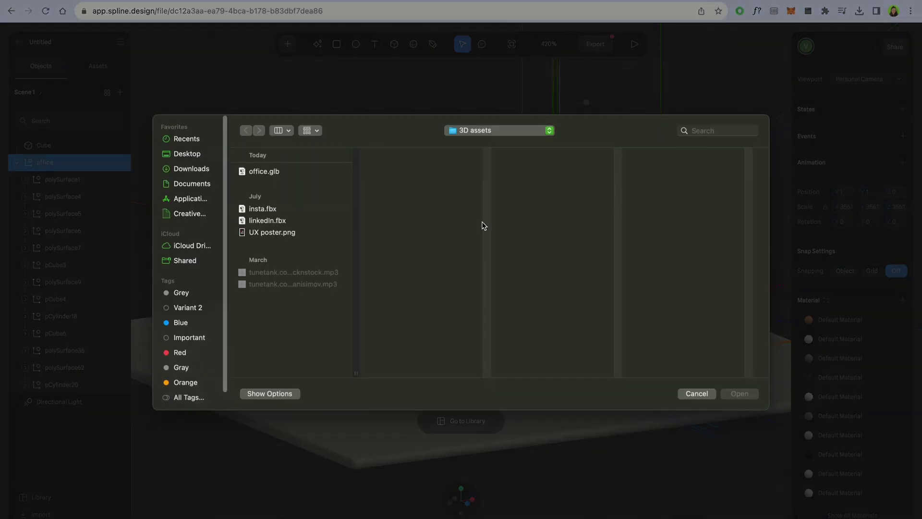
pyautogui.click(284, 213)
pyautogui.click(747, 399)
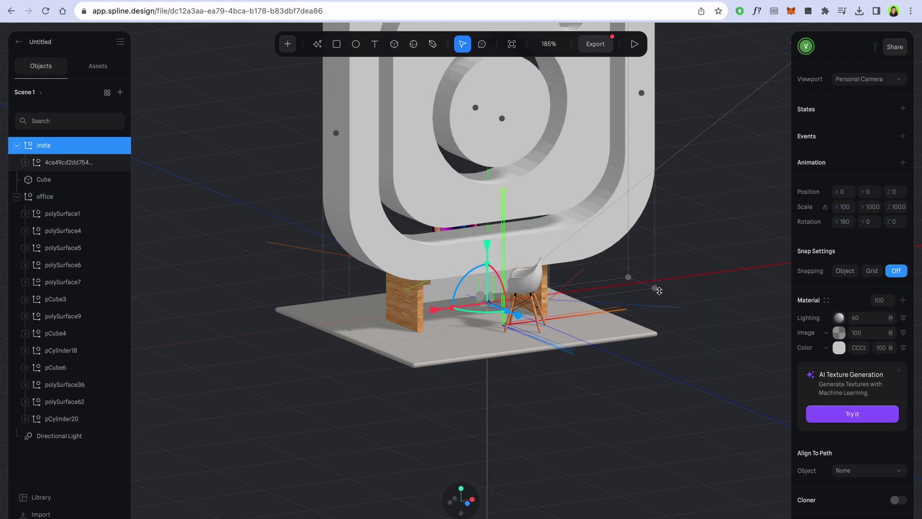
# Scale the imported Instagram model down uniformly to 10 on all axes.
pyautogui.moveTo(659, 290); pyautogui.dragTo(517, 135)
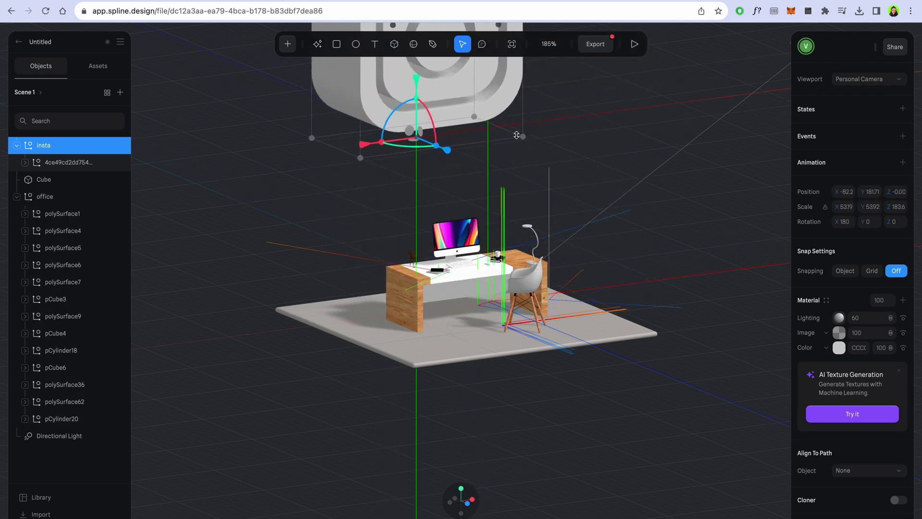
pyautogui.press('super+z')
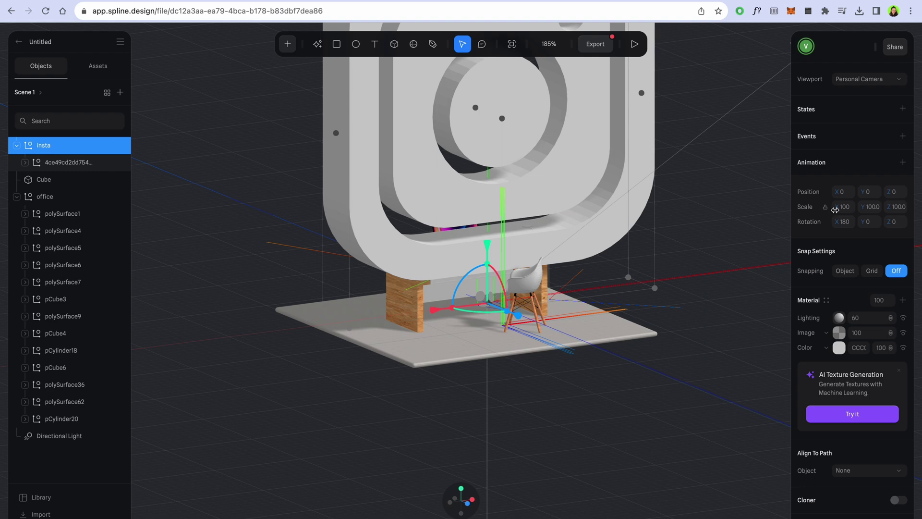
pyautogui.click(835, 210)
pyautogui.write('2')
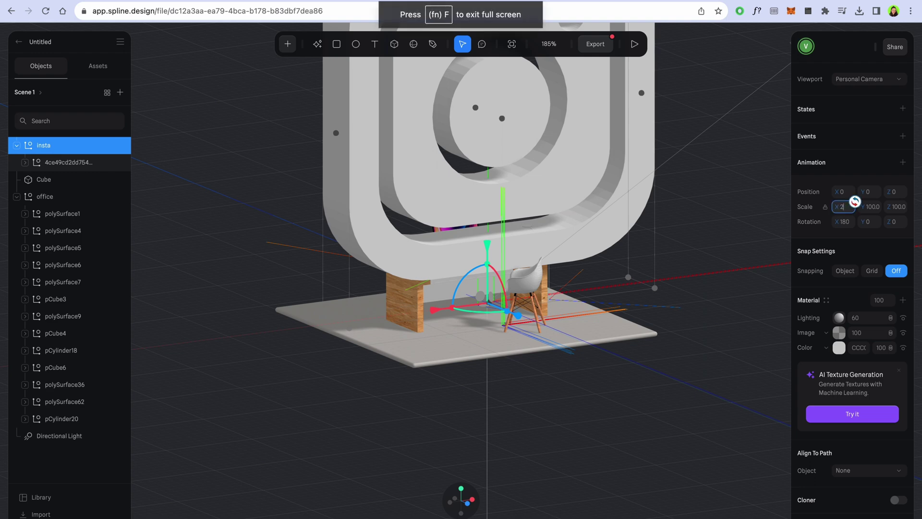
pyautogui.write('0')
pyautogui.press('Return')
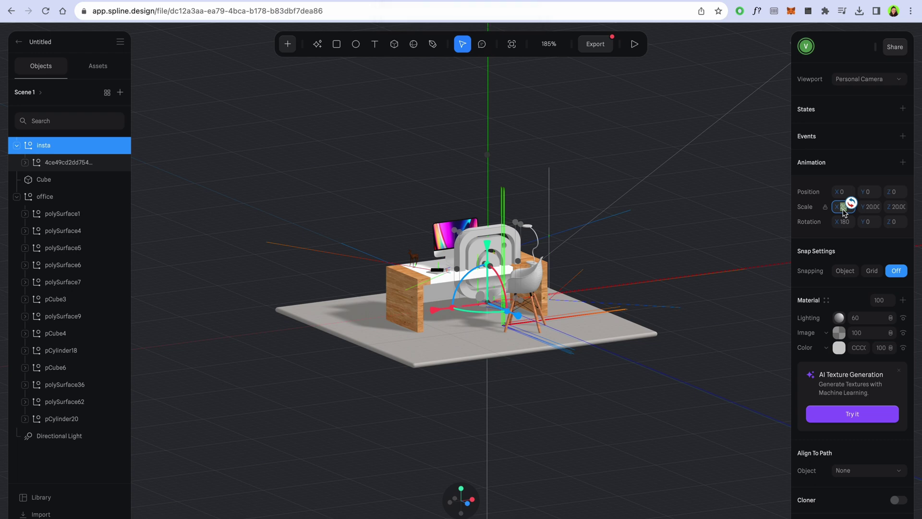
pyautogui.write('10')
pyautogui.press('Return')
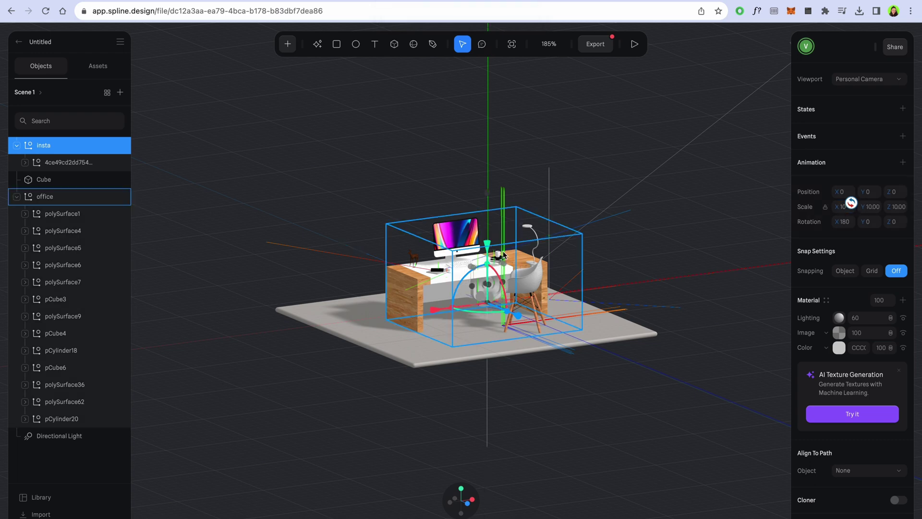
# Move the Instagram model to about X -78, Y 44, above the desk end beside the monitor, and shift it back in side view.
pyautogui.moveTo(489, 246); pyautogui.dragTo(488, 202)
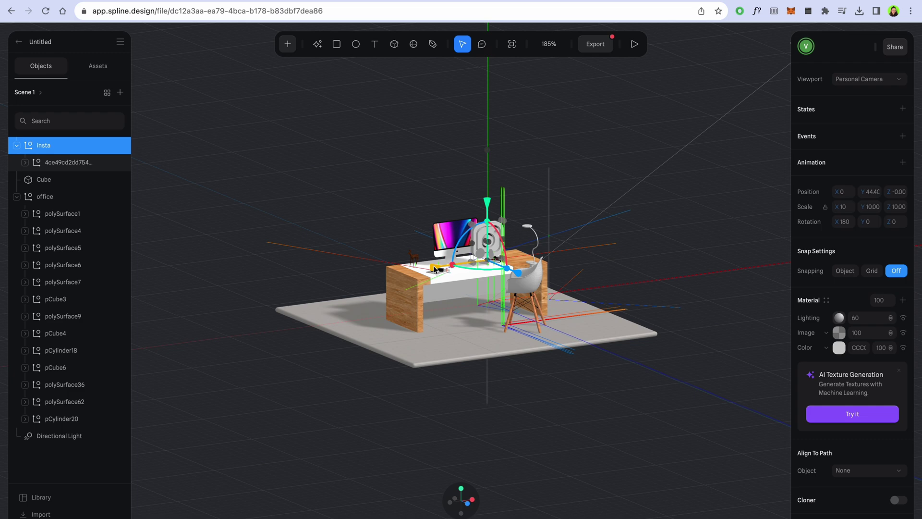
pyautogui.moveTo(435, 270); pyautogui.dragTo(367, 277)
pyautogui.moveTo(456, 287); pyautogui.dragTo(444, 282)
pyautogui.click(450, 502)
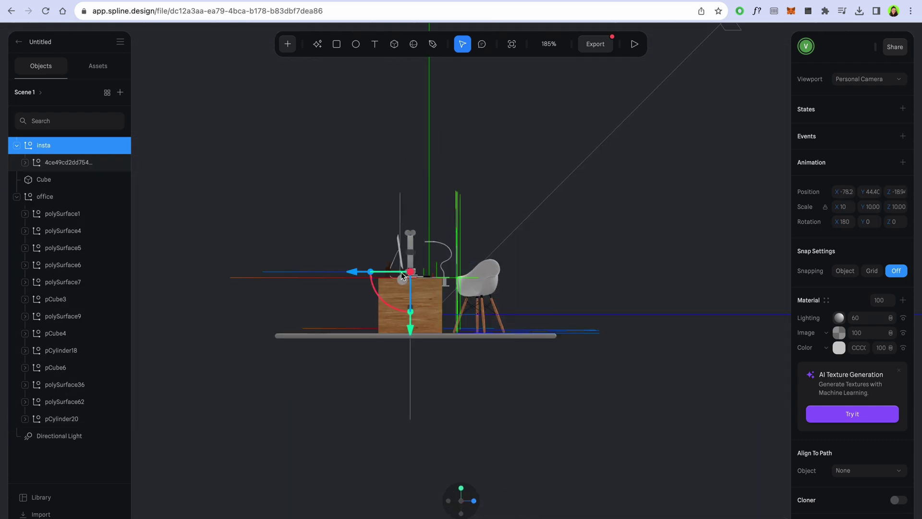
pyautogui.moveTo(356, 275); pyautogui.dragTo(331, 275)
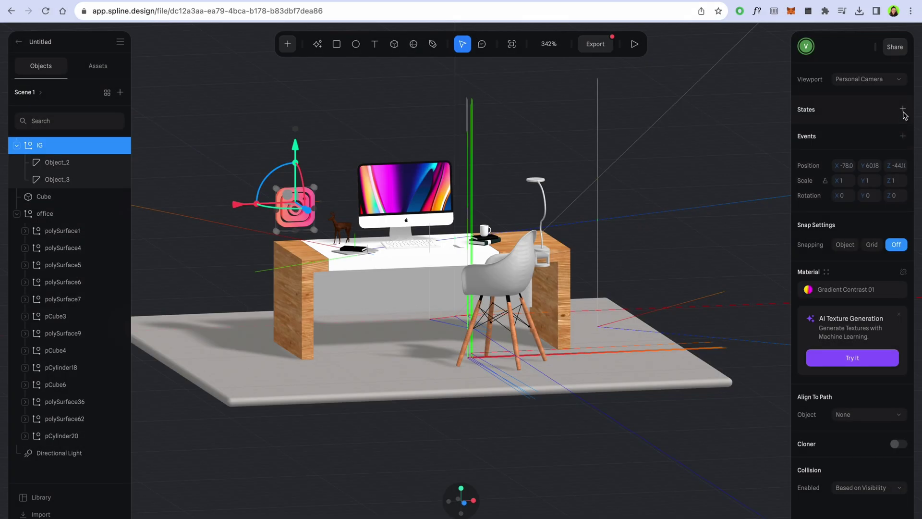
# Add a second state to the IG object and try uniform scales of 3 and 2 for it.
pyautogui.click(903, 110)
pyautogui.write('3')
pyautogui.press('Return')
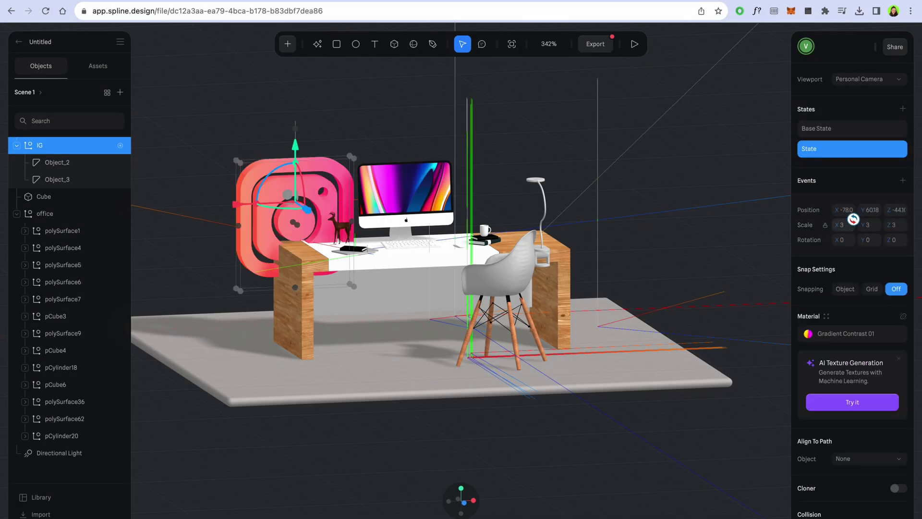
pyautogui.click(847, 227)
pyautogui.write('2')
pyautogui.press('Return')
# Set the IG object's new state to a uniform scale of 1.2 and compare it with the Base State.
pyautogui.click(846, 227)
pyautogui.write('1.')
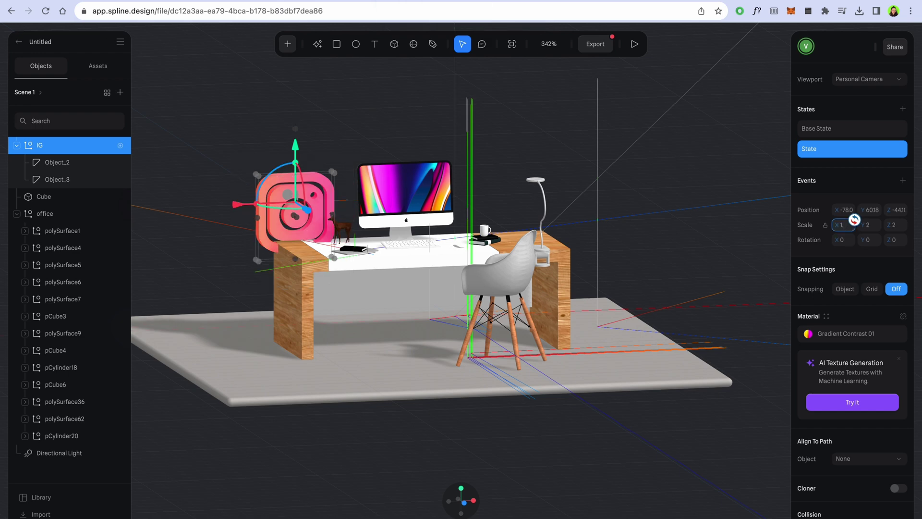
pyautogui.write('2')
pyautogui.press('Return')
pyautogui.click(825, 131)
pyautogui.click(834, 152)
pyautogui.click(839, 131)
pyautogui.click(836, 153)
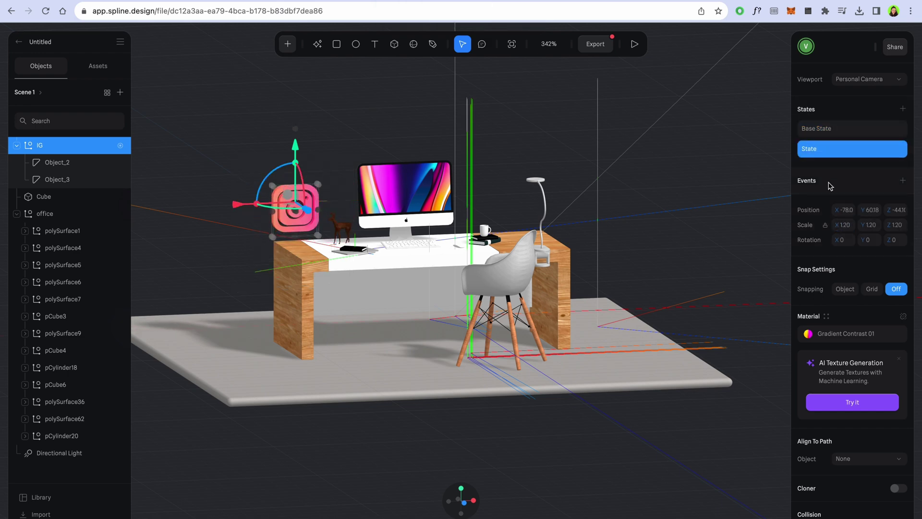
# Add an event with a Transition action to the IG object.
pyautogui.click(903, 181)
pyautogui.click(710, 177)
pyautogui.click(697, 158)
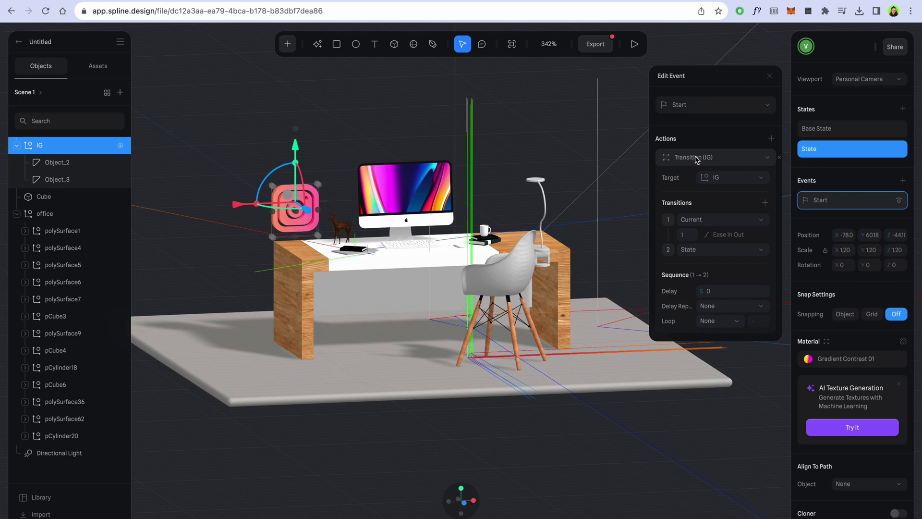
# Set the IG transition to run from Base State to State with a duration of 0.30.
pyautogui.click(708, 221)
pyautogui.click(708, 223)
pyautogui.click(700, 253)
pyautogui.click(701, 252)
pyautogui.click(704, 221)
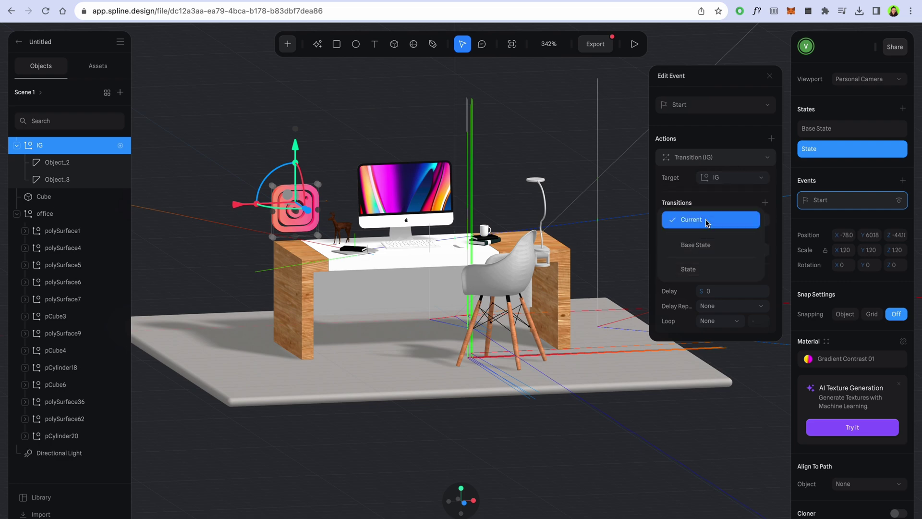
pyautogui.click(703, 246)
pyautogui.click(688, 236)
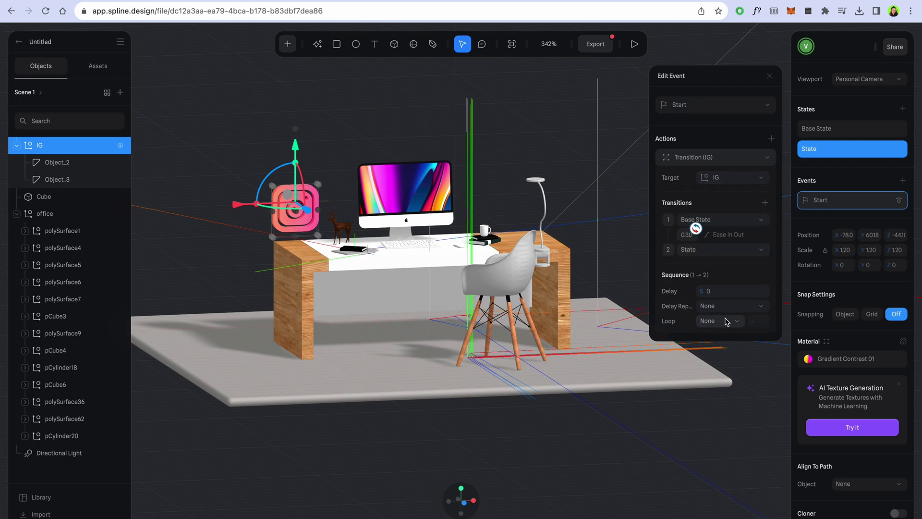
# Change the IG event type to Mouse Hover and check the hover effect in the play preview.
pyautogui.click(716, 105)
pyautogui.click(687, 145)
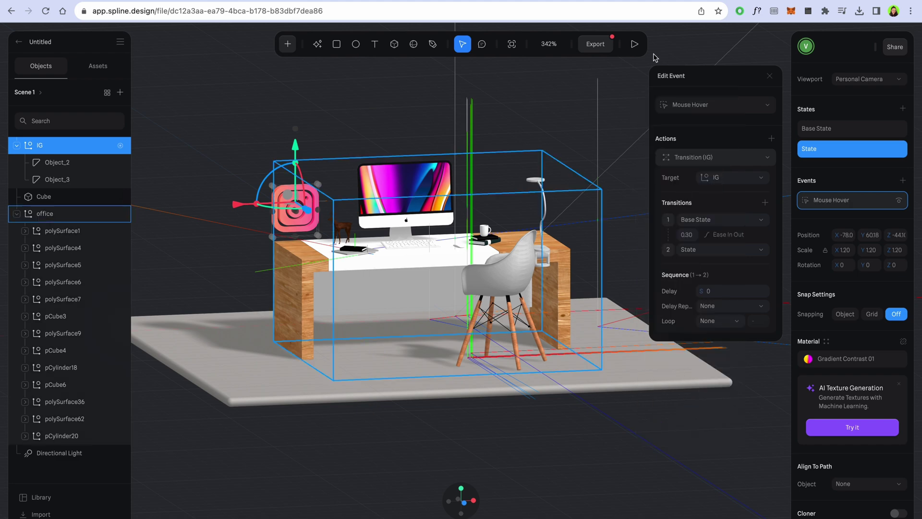
pyautogui.click(634, 44)
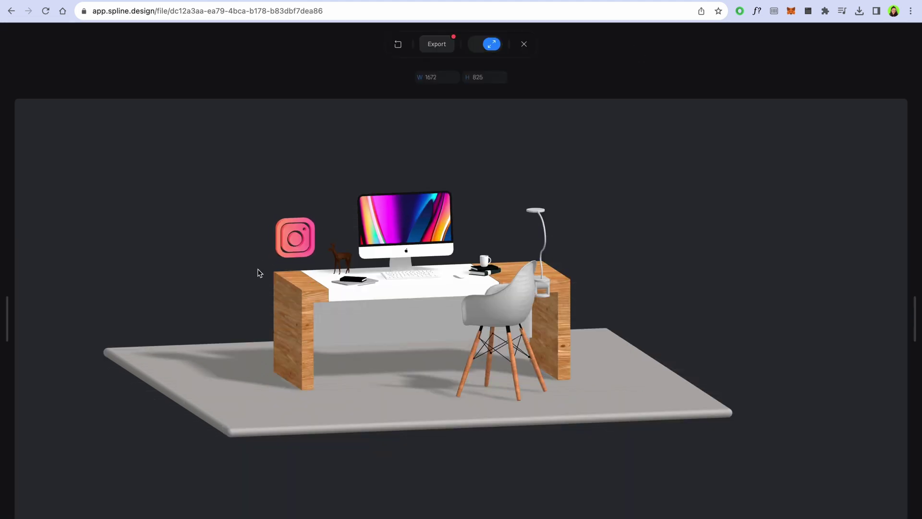
pyautogui.click(524, 46)
# Add a second event to the IG object and set its type to Mouse Press.
pyautogui.click(903, 180)
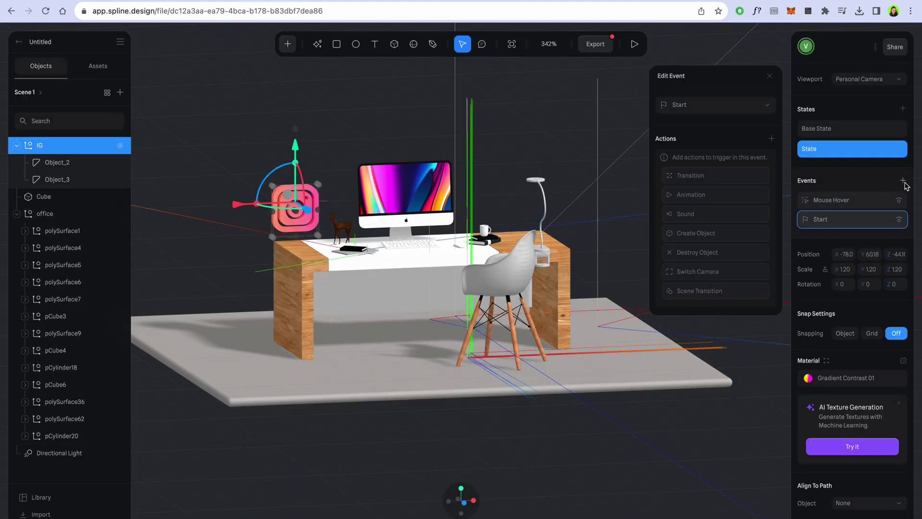
pyautogui.click(716, 104)
pyautogui.click(692, 163)
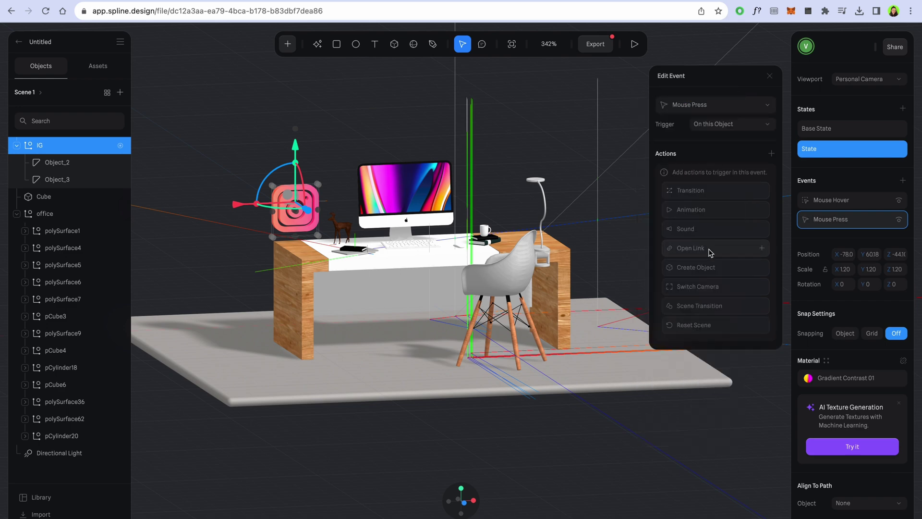
# Give the Mouse Press event an Open Link action with an Instagram web address that opens in a New Tab.
pyautogui.click(711, 250)
pyautogui.click(725, 192)
pyautogui.click(713, 207)
pyautogui.click(713, 207)
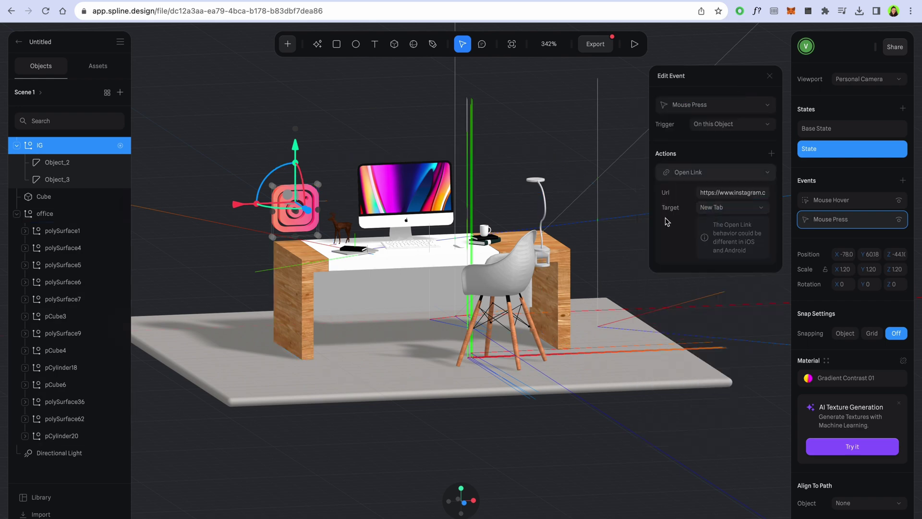
pyautogui.press('Return')
# Play the scene and test the link on the Instagram icon.
pyautogui.moveTo(19, 153); pyautogui.dragTo(661, 54)
pyautogui.click(635, 44)
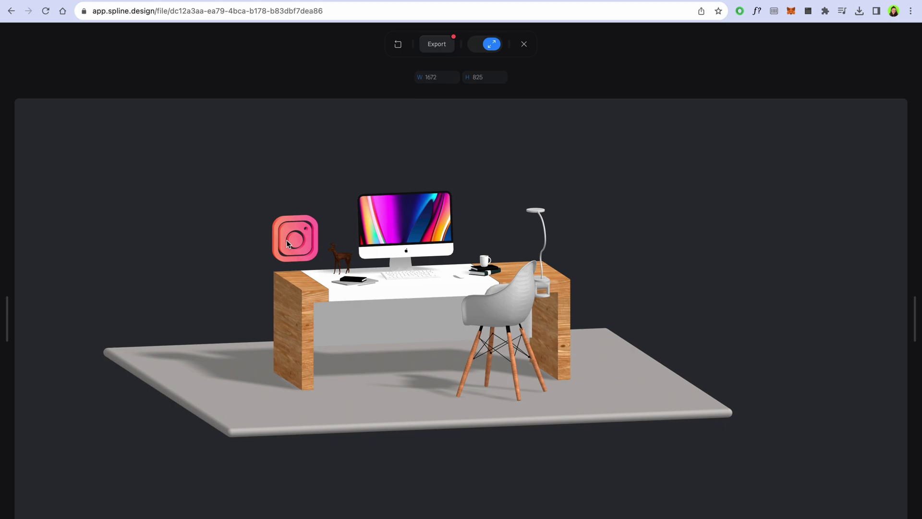
pyautogui.click(291, 240)
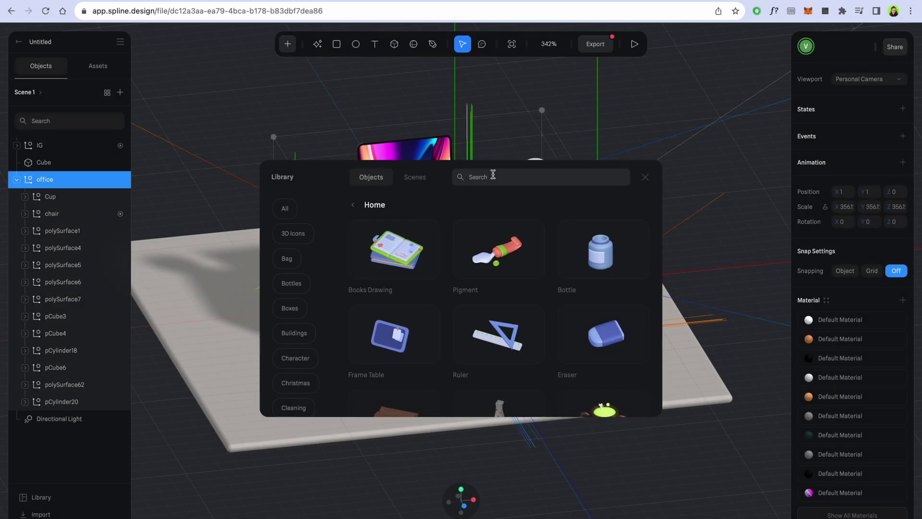
# Insert the audio speaker from the object library and scale it to 0.10 on the desk.
pyautogui.click(493, 176)
pyautogui.write('audio')
pyautogui.click(365, 235)
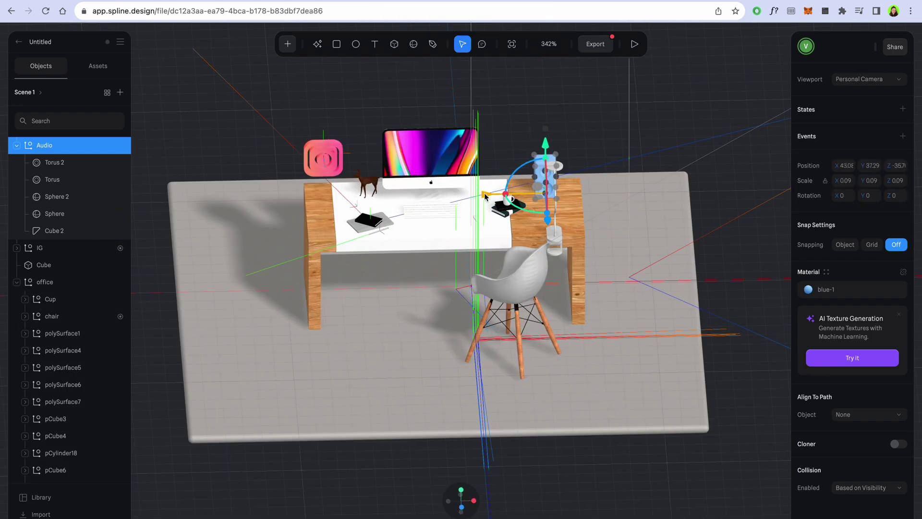
pyautogui.moveTo(835, 181); pyautogui.dragTo(835, 181)
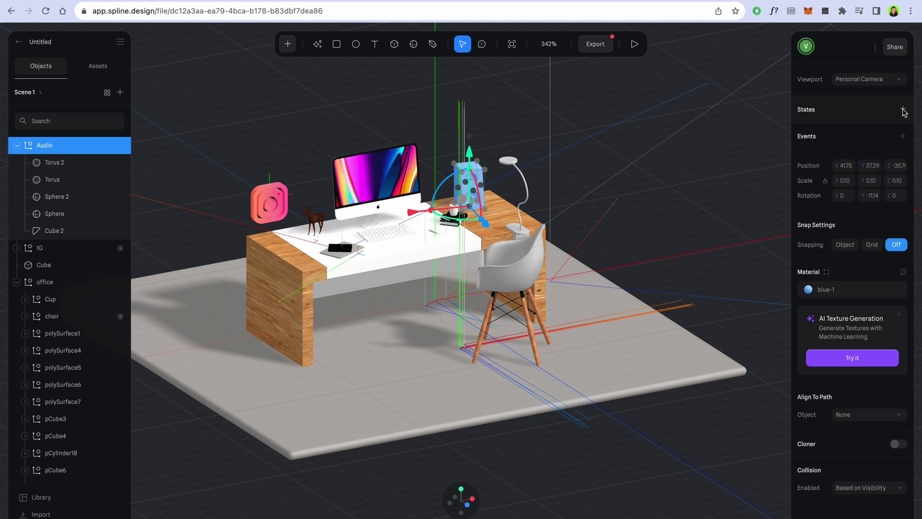
# Add a Start event to the Audio object and give it a Sound action.
pyautogui.click(903, 136)
pyautogui.click(716, 105)
pyautogui.click(725, 217)
pyautogui.click(772, 138)
pyautogui.click(716, 157)
pyautogui.click(687, 190)
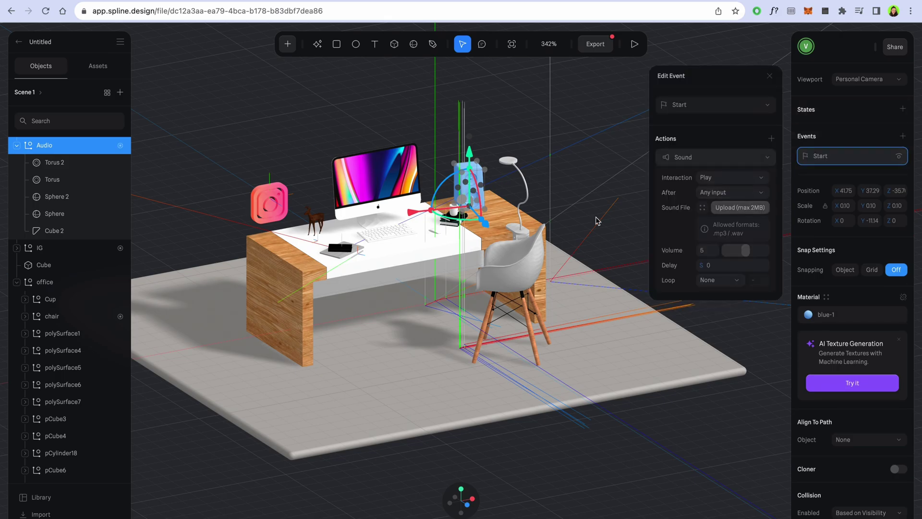
# Set the Sound action's volume to 3 and its loop to Infinite.
pyautogui.click(741, 208)
pyautogui.moveTo(746, 251); pyautogui.dragTo(733, 256)
pyautogui.click(724, 280)
pyautogui.click(723, 295)
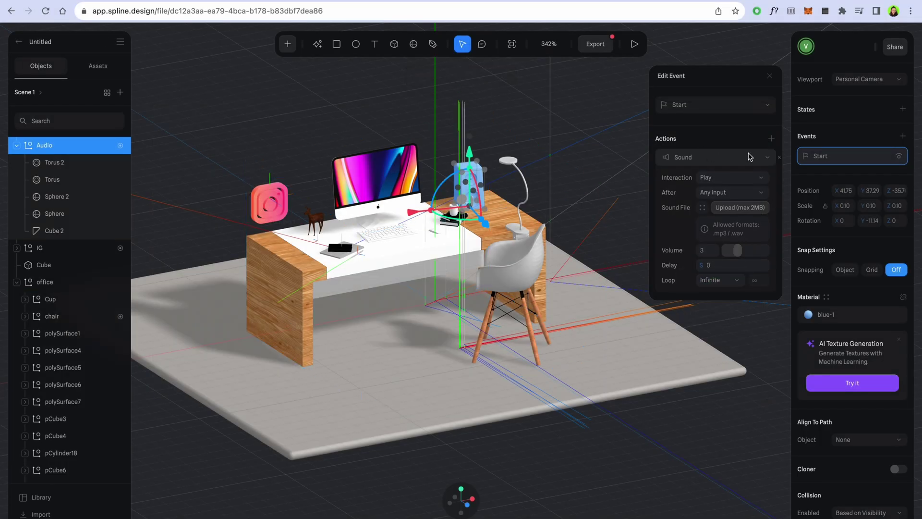
pyautogui.click(759, 109)
pyautogui.click(759, 107)
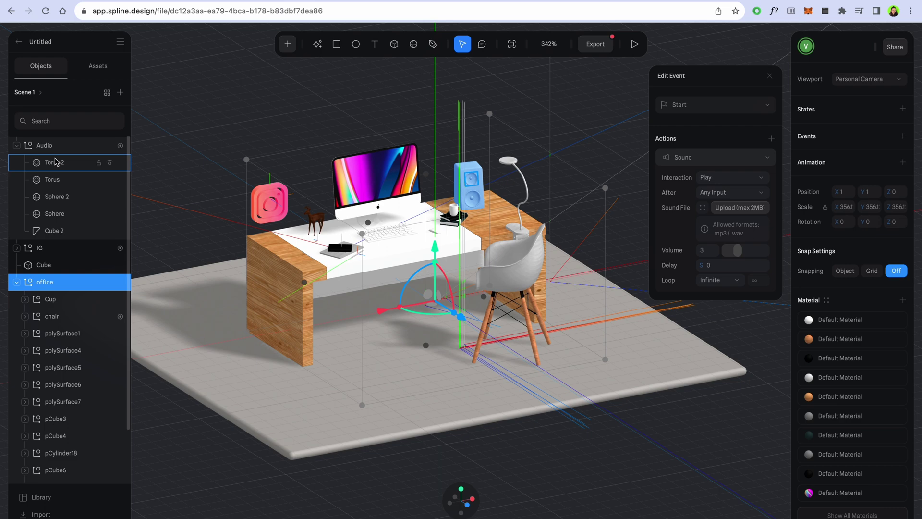
# Add a new state to the Audio object with a scale of 0.09 and a Y position of 38.21.
pyautogui.click(44, 145)
pyautogui.click(903, 109)
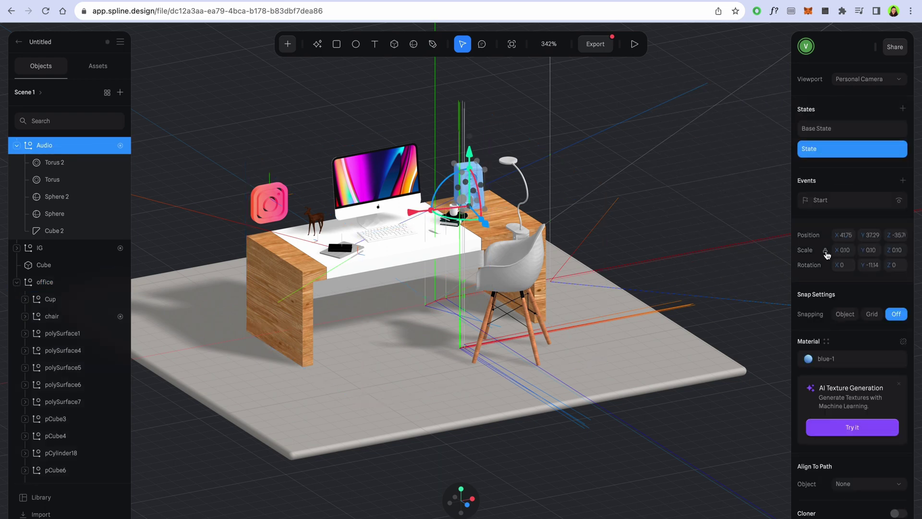
pyautogui.moveTo(837, 250); pyautogui.dragTo(833, 250)
pyautogui.moveTo(469, 152); pyautogui.dragTo(469, 151)
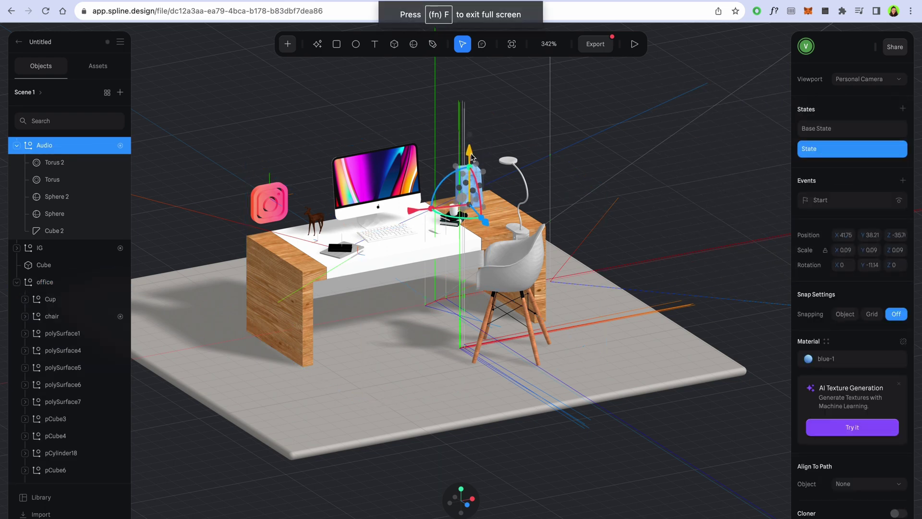
pyautogui.click(834, 129)
pyautogui.click(833, 148)
# Add a second Start event to Audio with a Transition to State, a duration of 0.30 and a delay of 1.
pyautogui.click(903, 180)
pyautogui.click(700, 181)
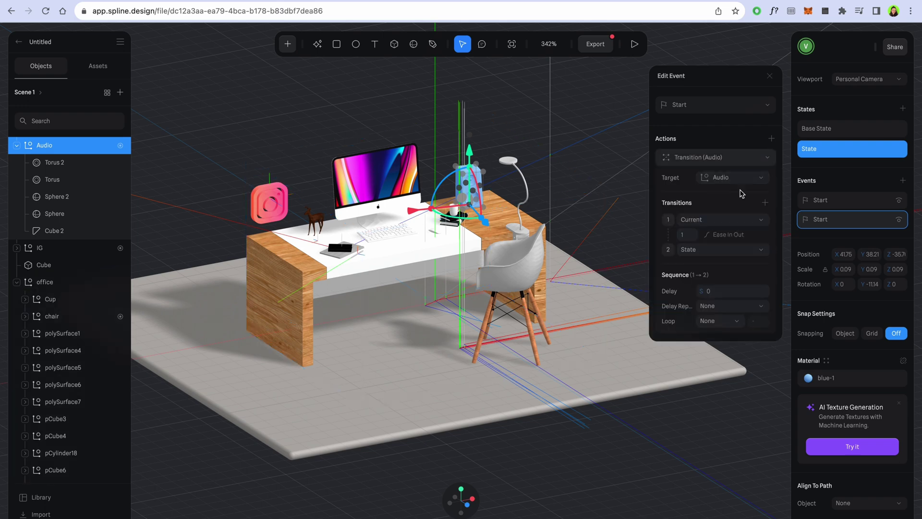
pyautogui.click(687, 235)
pyautogui.write('0.5')
pyautogui.click(717, 291)
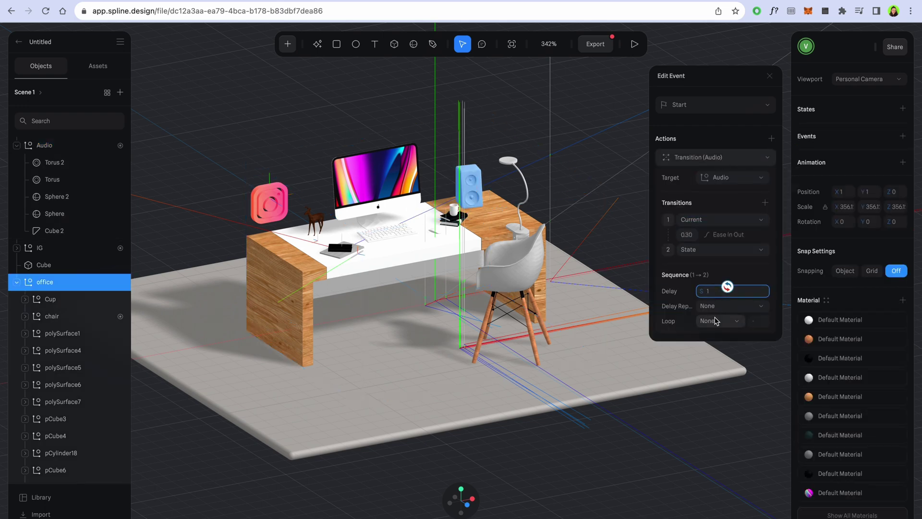
# Set the Audio transition to loop infinitely.
pyautogui.click(716, 320)
pyautogui.click(541, 345)
pyautogui.press('super+z')
pyautogui.click(41, 145)
pyautogui.click(867, 204)
pyautogui.click(855, 219)
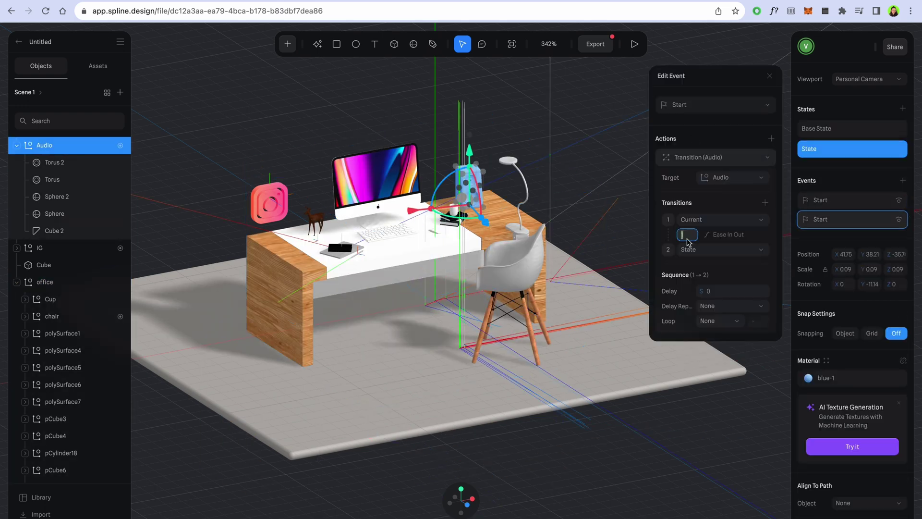
pyautogui.click(730, 321)
pyautogui.click(731, 353)
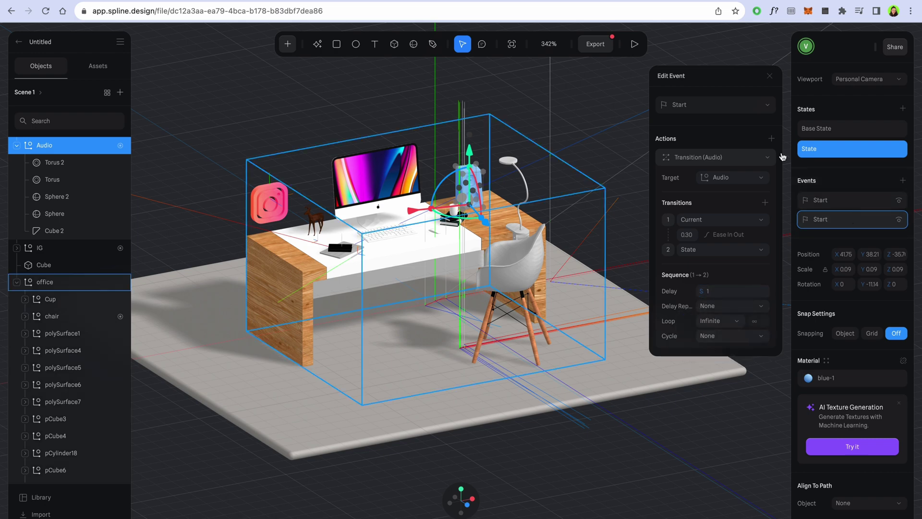
# Close the event settings and check the speaker's animation in the play preview.
pyautogui.click(770, 77)
pyautogui.click(635, 44)
pyautogui.click(524, 44)
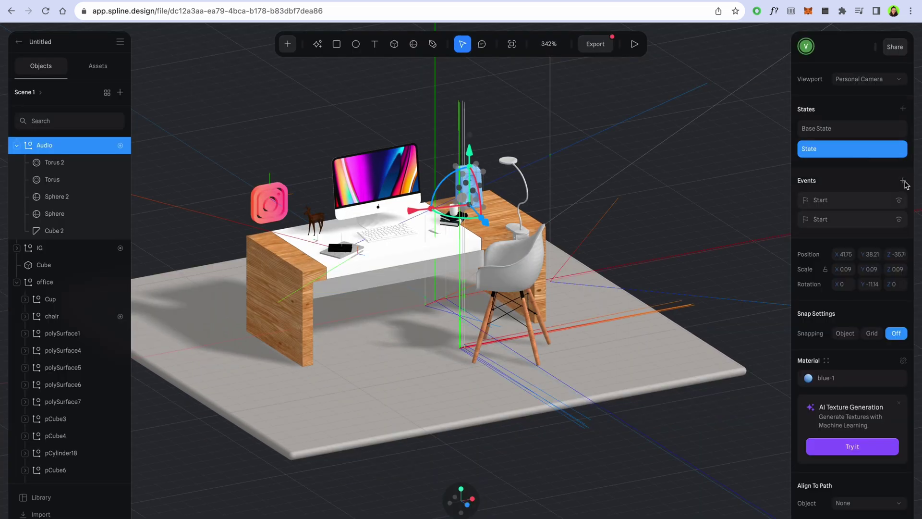
# Add a Mouse Press event with a Sound action to the Audio object.
pyautogui.click(903, 180)
pyautogui.click(687, 148)
pyautogui.click(722, 229)
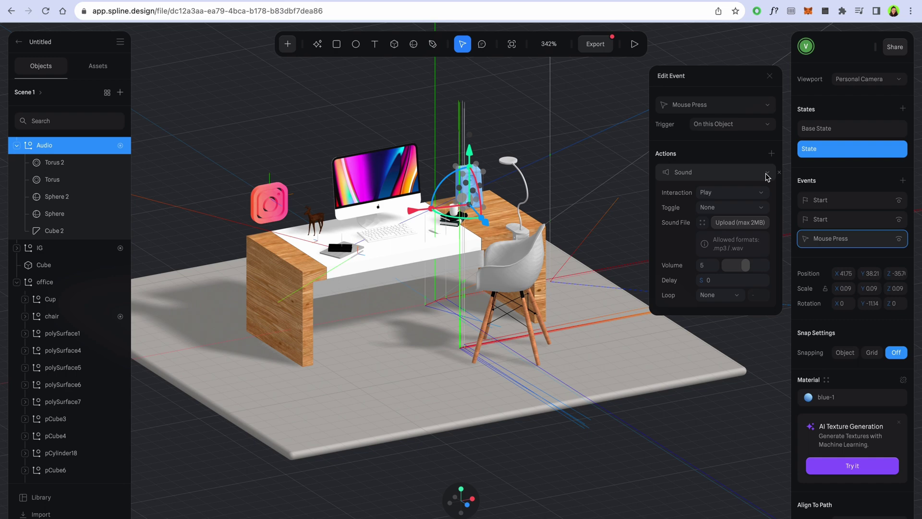
pyautogui.click(768, 176)
pyautogui.click(772, 154)
pyautogui.click(625, 307)
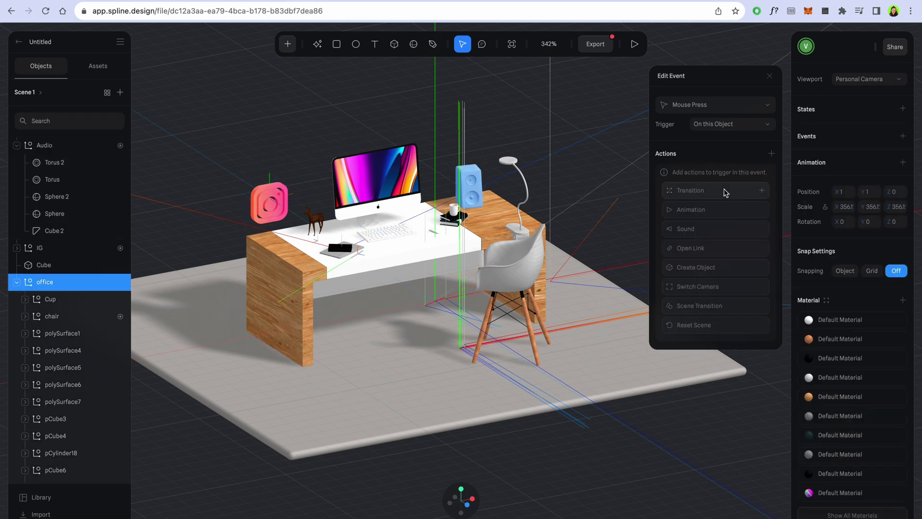
# Lock the office group and reopen the Mouse Press event of the Audio object.
pyautogui.click(98, 283)
pyautogui.click(72, 146)
pyautogui.click(850, 204)
pyautogui.click(855, 242)
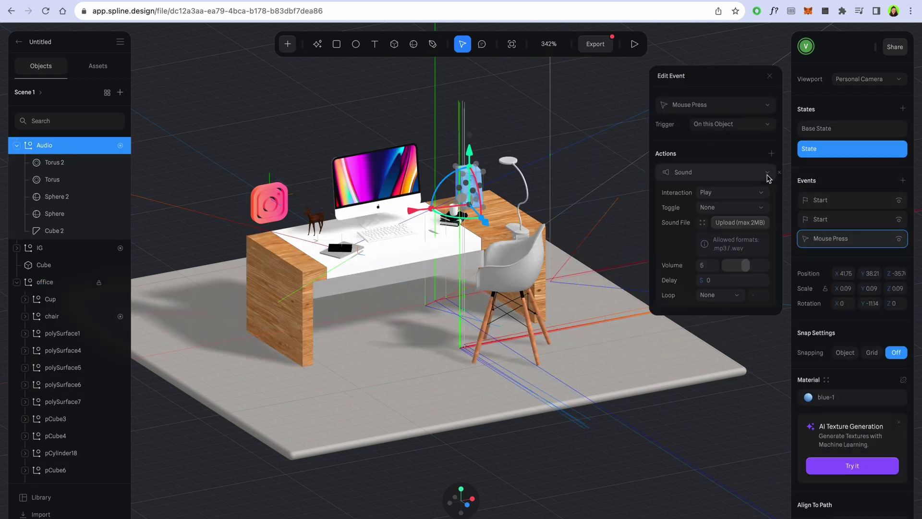
# Add another Mouse Press event to Audio with a Transition action, choose its starting state, and check the scene in the play preview.
pyautogui.click(904, 181)
pyautogui.click(716, 105)
pyautogui.click(696, 156)
pyautogui.click(772, 153)
pyautogui.click(715, 192)
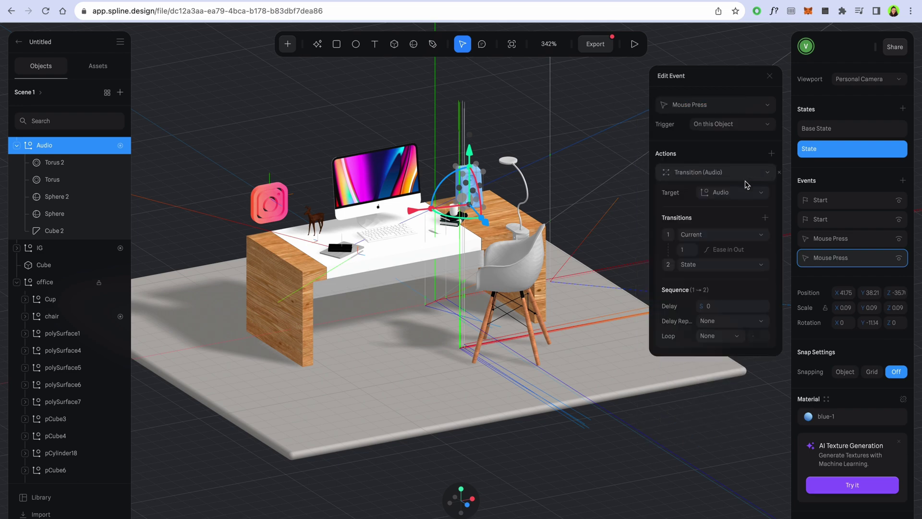
pyautogui.click(721, 234)
pyautogui.click(710, 251)
pyautogui.click(629, 212)
pyautogui.click(635, 44)
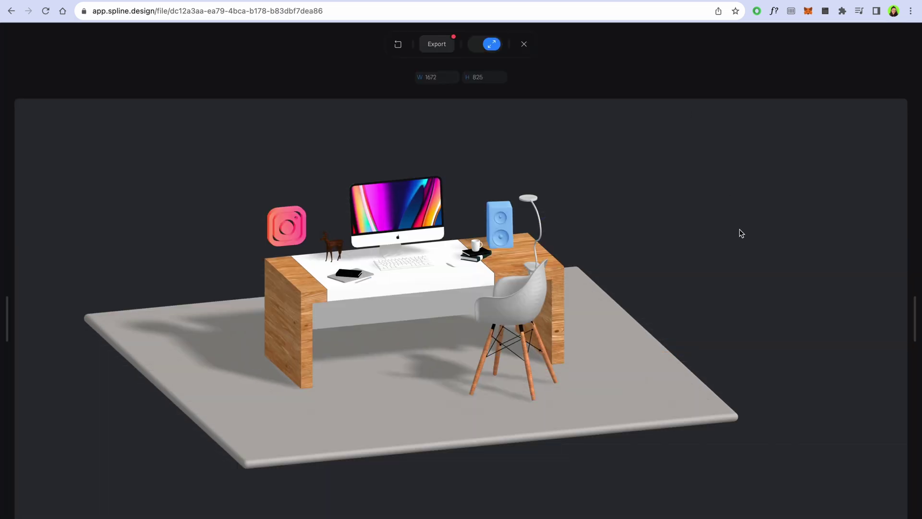
pyautogui.press('Escape')
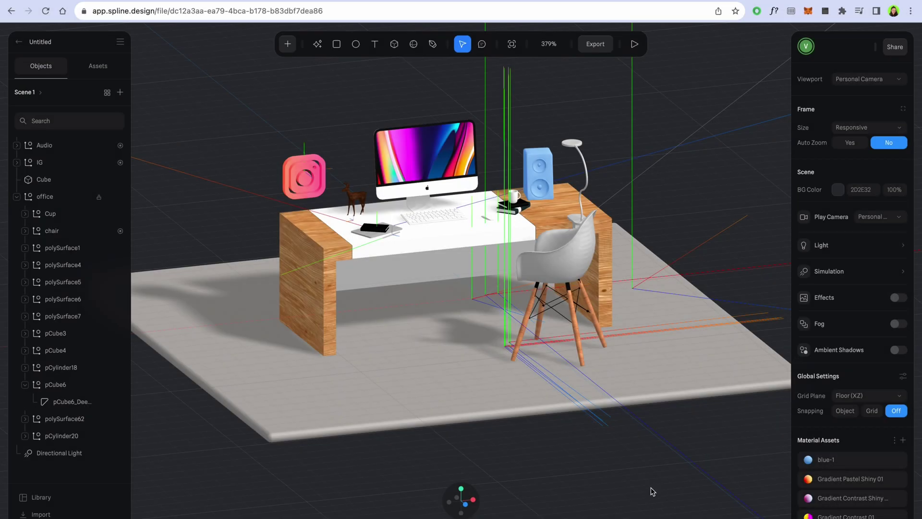
# Preview the desk scene in play mode, switching from the resizable frame to the full window, and return to editing.
pyautogui.keyDown('alt'); pyautogui.moveTo(617, 473); pyautogui.dragTo(587, 474); pyautogui.keyUp('alt')
pyautogui.moveTo(587, 478); pyautogui.dragTo(618, 478, button='right')
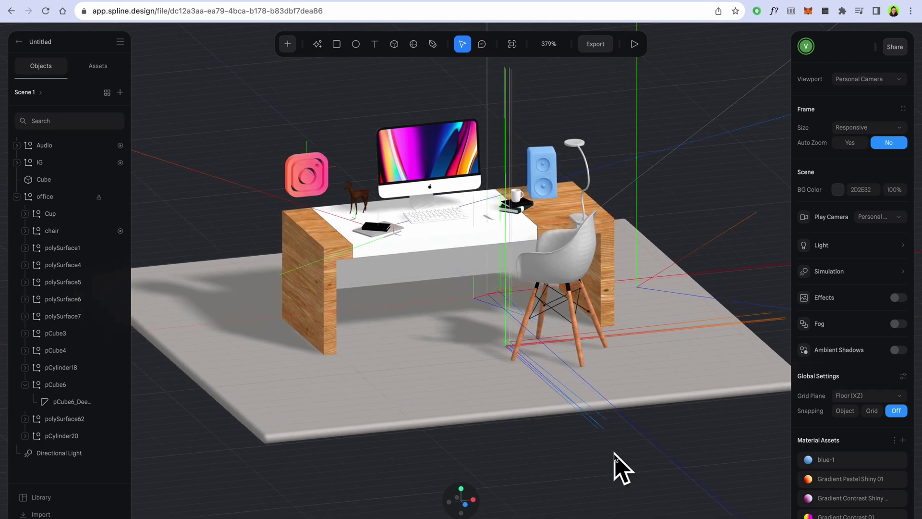
pyautogui.click(633, 52)
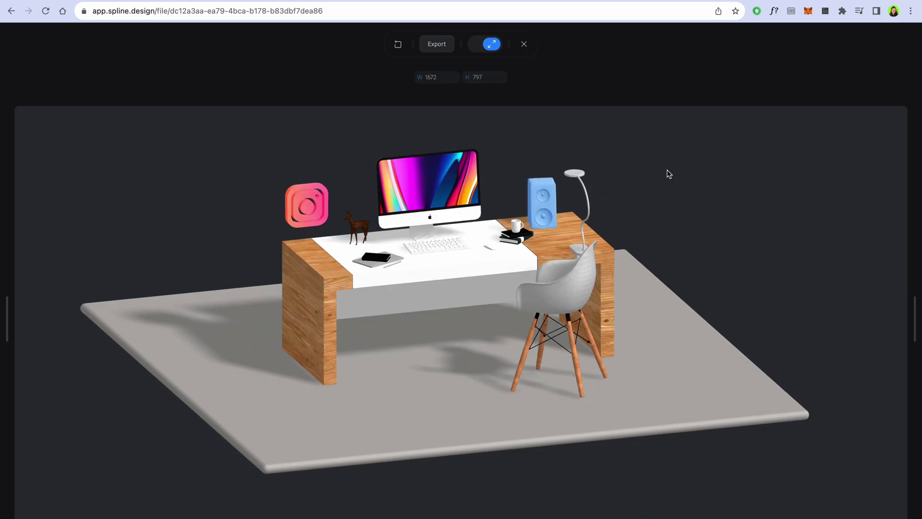
pyautogui.click(487, 48)
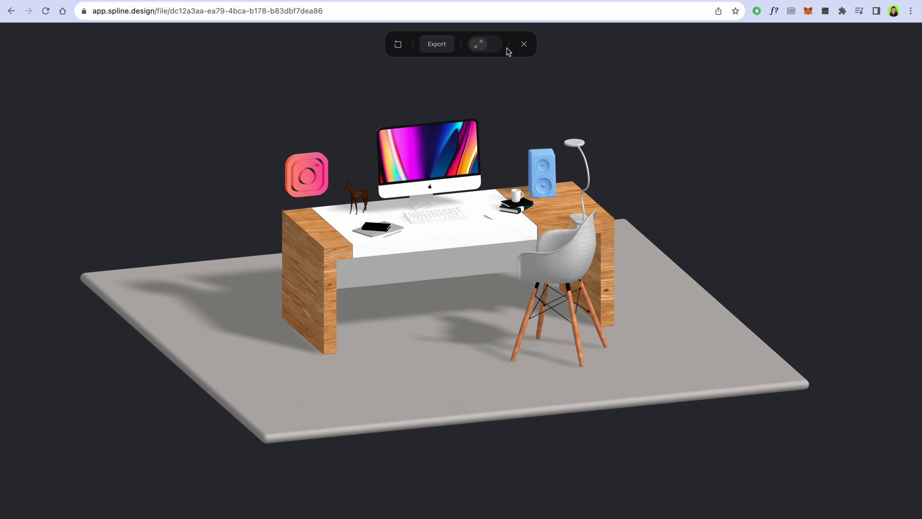
pyautogui.click(524, 44)
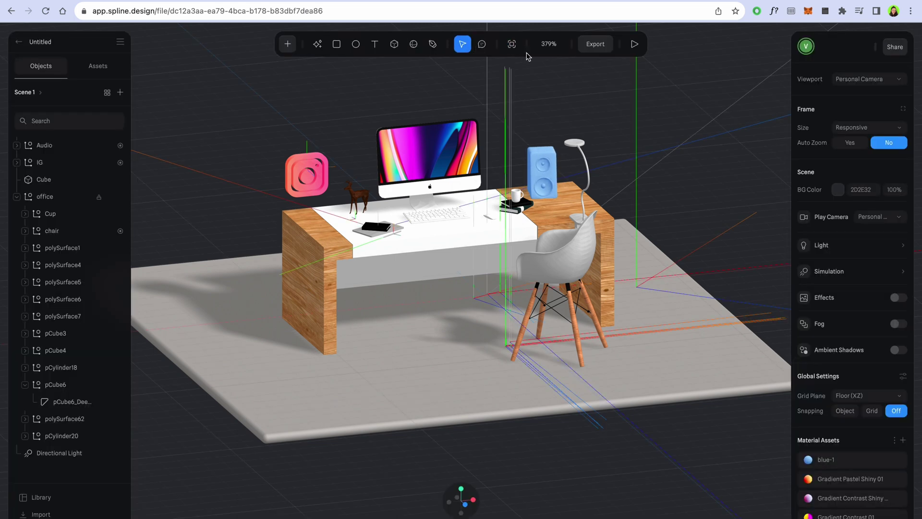
# Change the scene's background color to a light gray and orbit the scene in the play preview.
pyautogui.click(839, 190)
pyautogui.moveTo(805, 276); pyautogui.dragTo(782, 216)
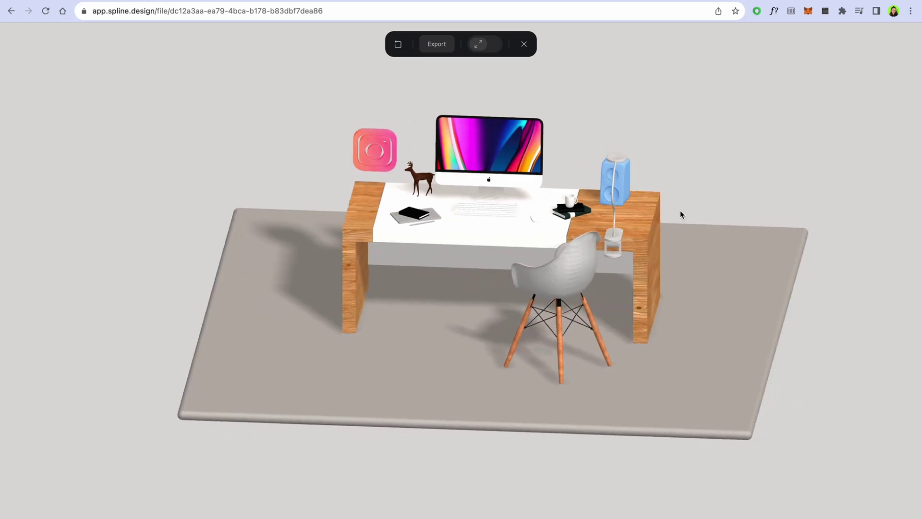
pyautogui.moveTo(680, 210); pyautogui.dragTo(658, 204)
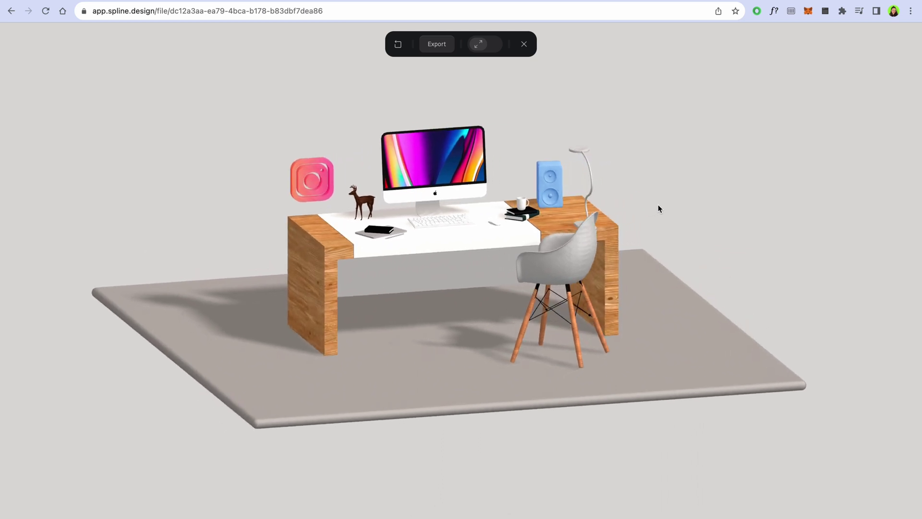
# Open the export options and examine the play settings for the Public URL.
pyautogui.click(438, 46)
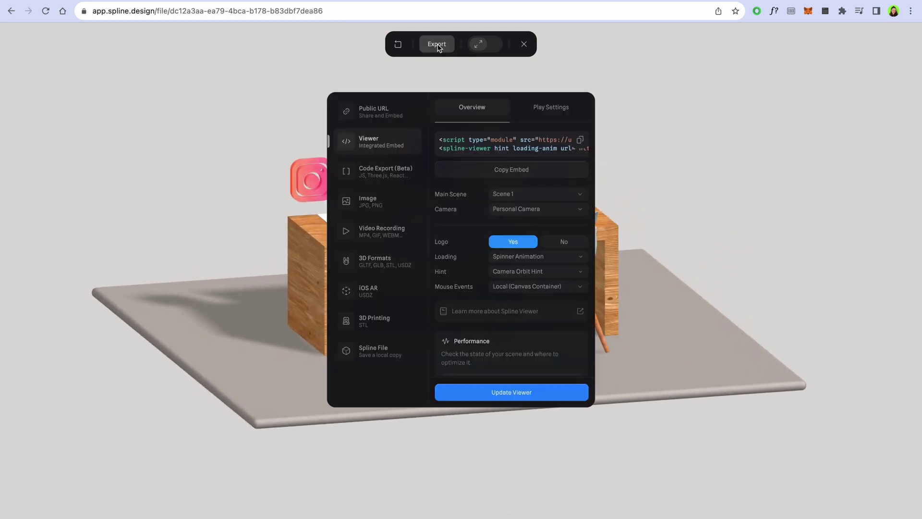
pyautogui.click(408, 113)
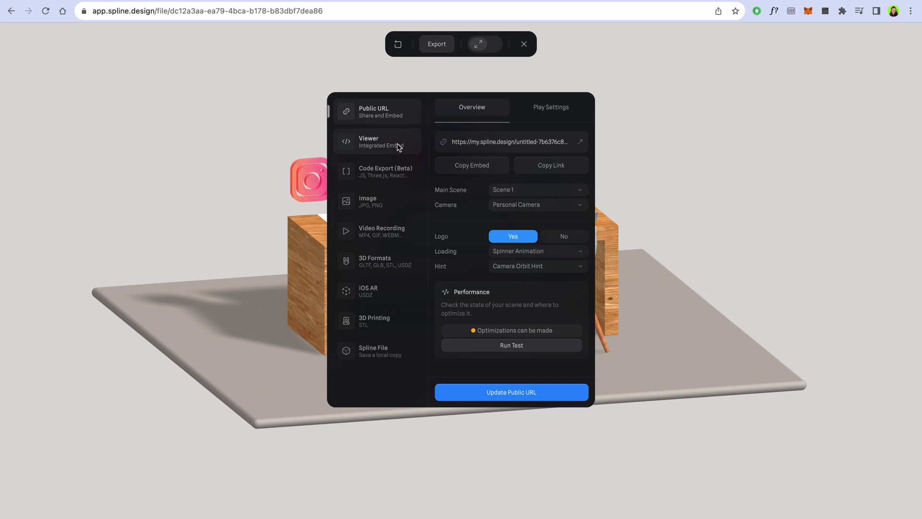
pyautogui.click(551, 111)
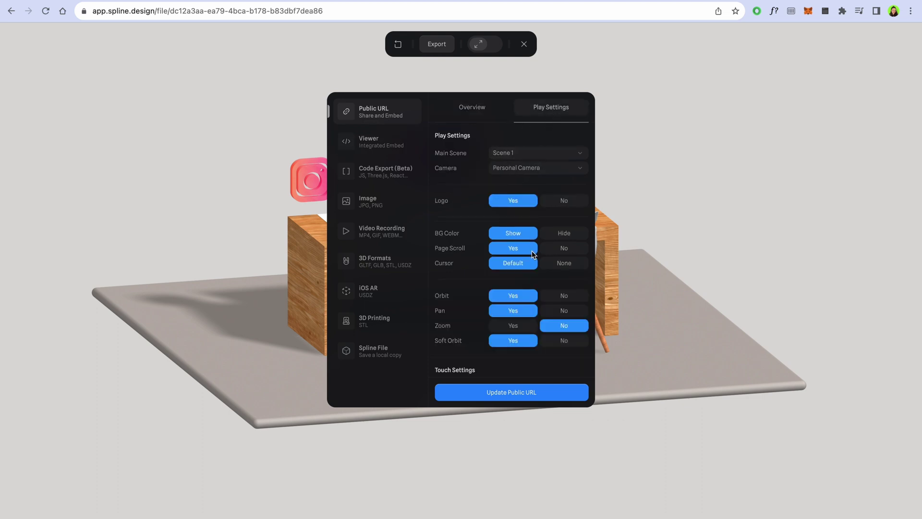
pyautogui.scroll(-8, 532, 254)
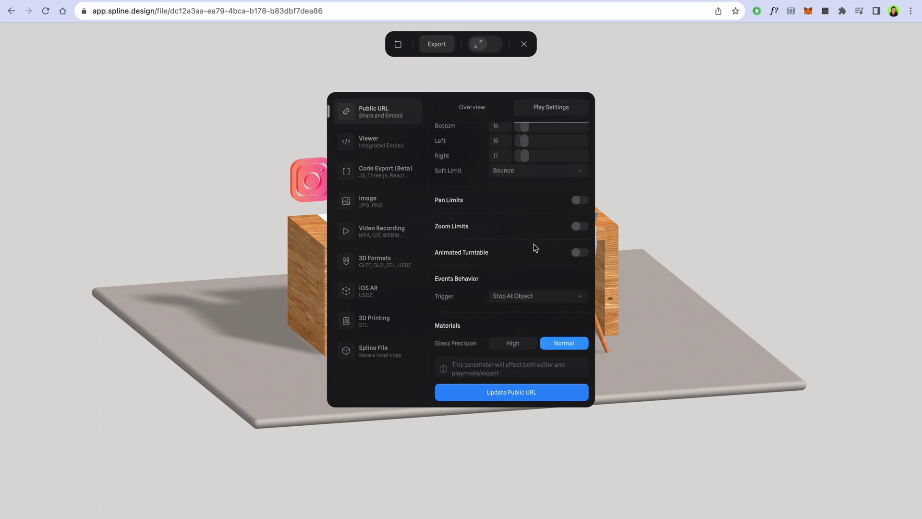
pyautogui.scroll(-3, 536, 248)
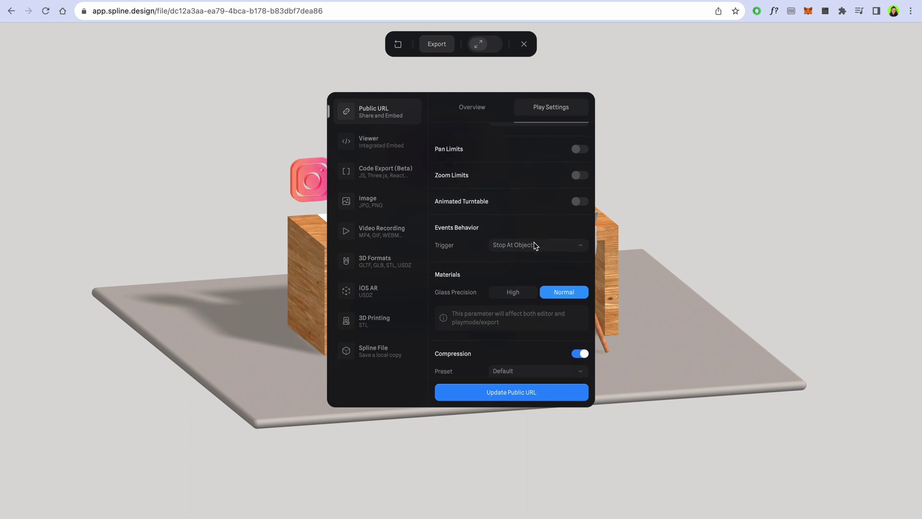
pyautogui.scroll(-1, 535, 246)
pyautogui.scroll(10, 536, 245)
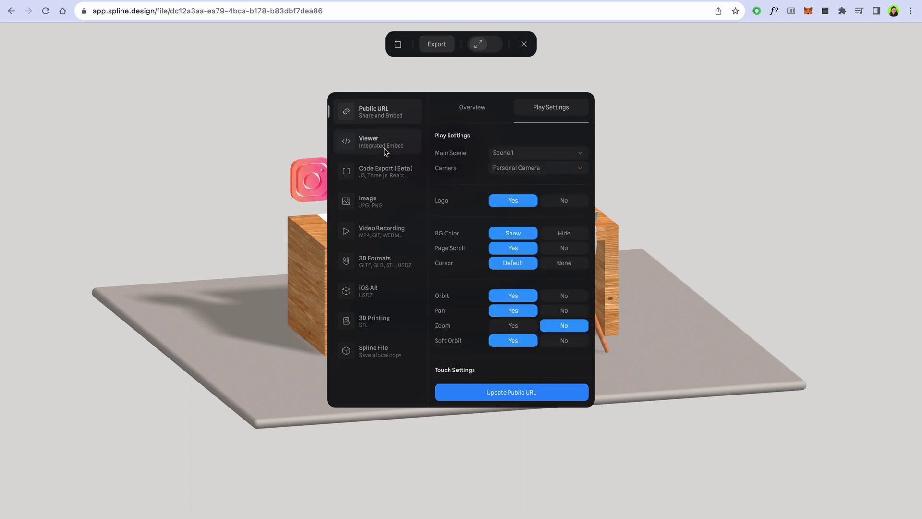
# Examine the Viewer export's logo, loading and hint options, and run the performance test.
pyautogui.click(403, 149)
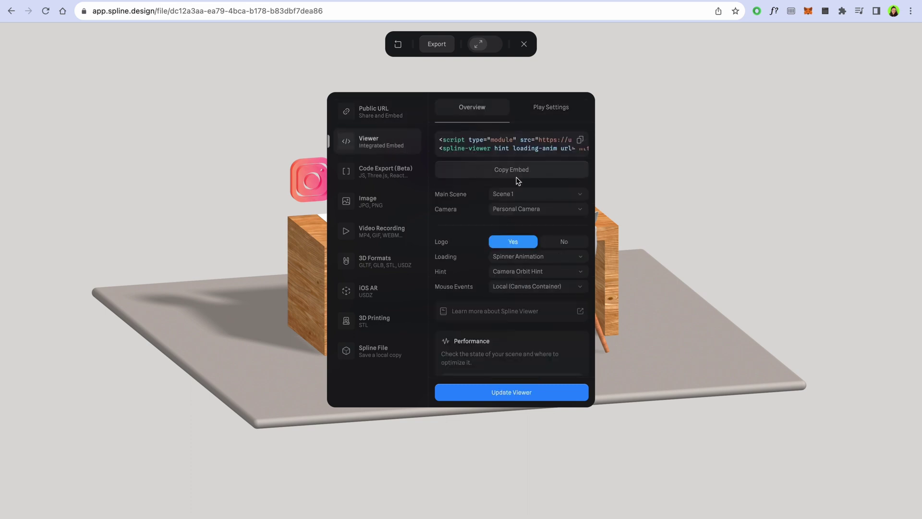
pyautogui.click(564, 244)
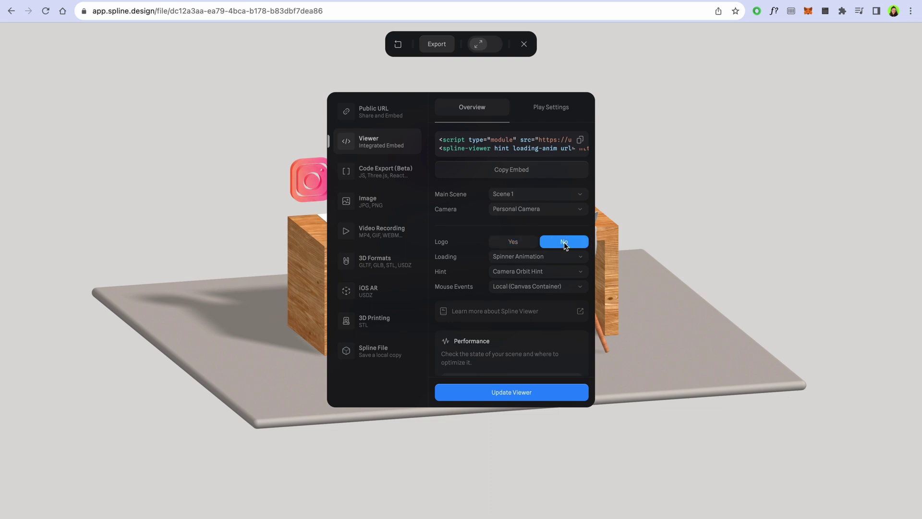
pyautogui.click(518, 244)
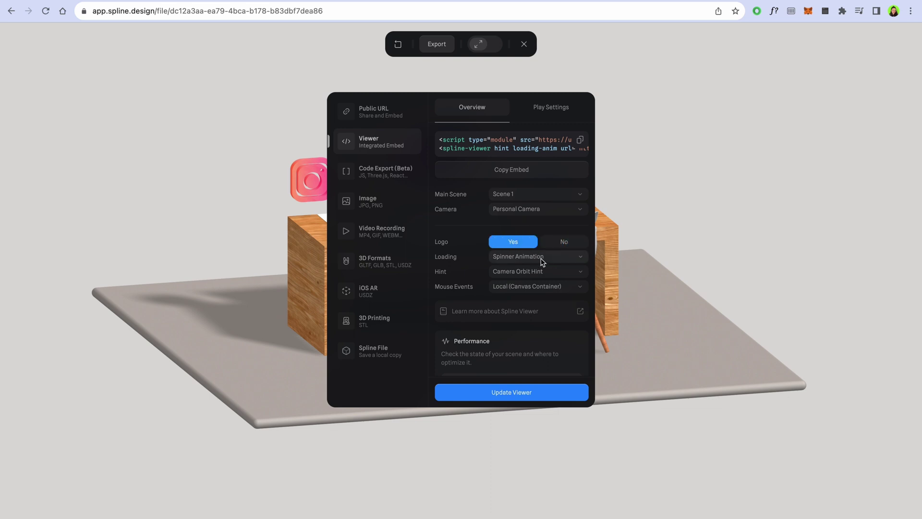
pyautogui.click(545, 261)
pyautogui.click(509, 273)
pyautogui.scroll(-2, 518, 290)
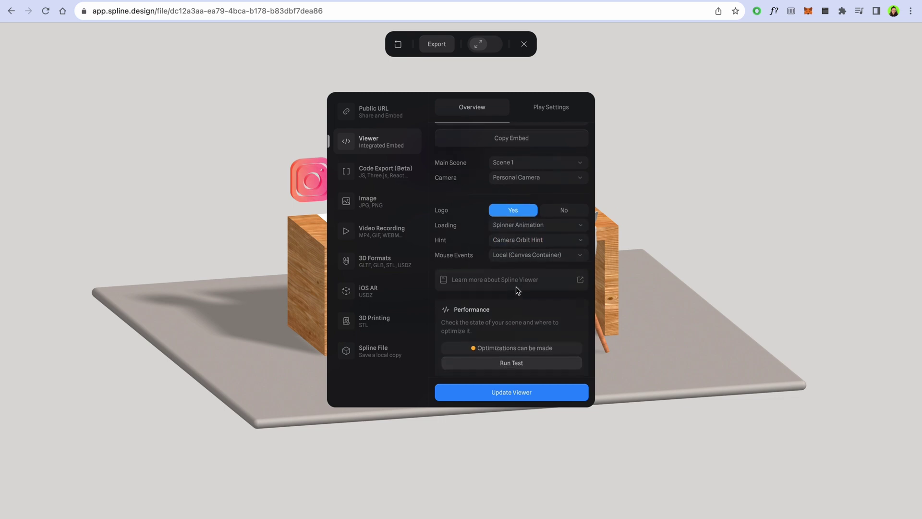
pyautogui.click(503, 364)
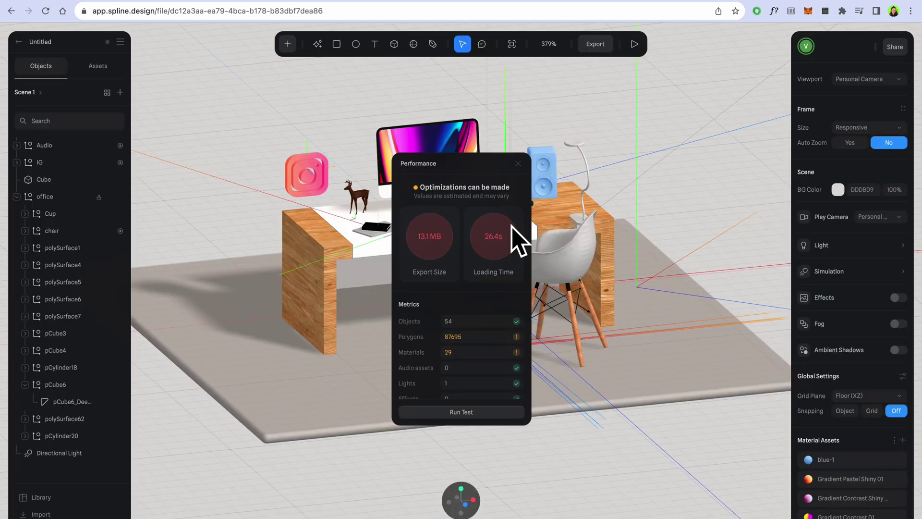
# Examine the performance test's metrics and polygon-reduction suggestions, and select the listed deer mesh.
pyautogui.scroll(-5, 470, 316)
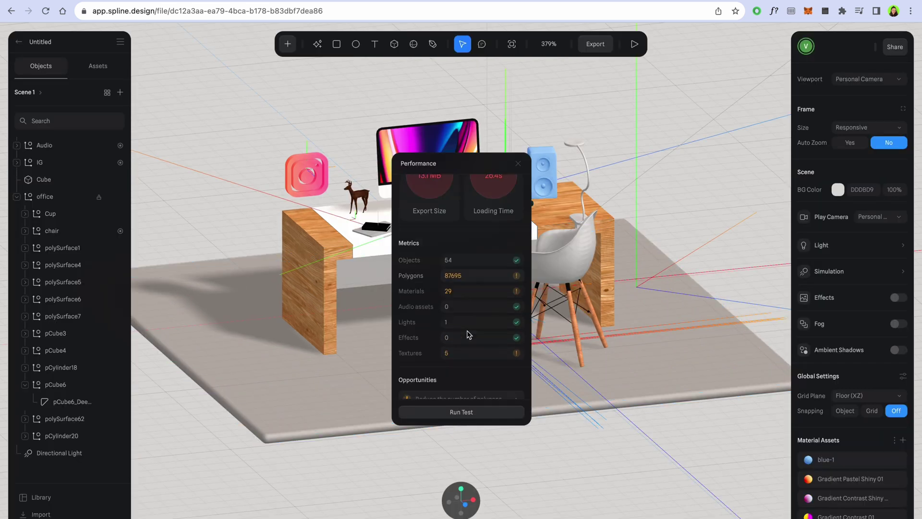
pyautogui.scroll(5, 457, 231)
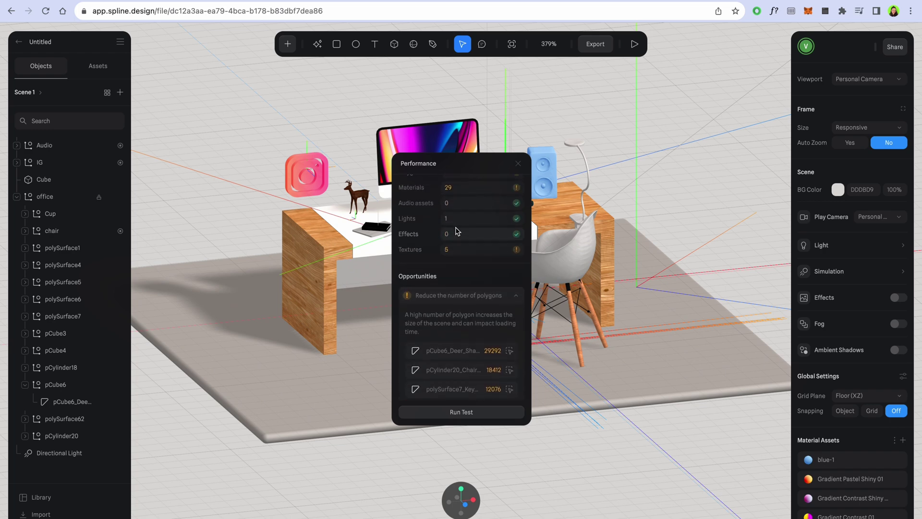
pyautogui.scroll(-5, 459, 321)
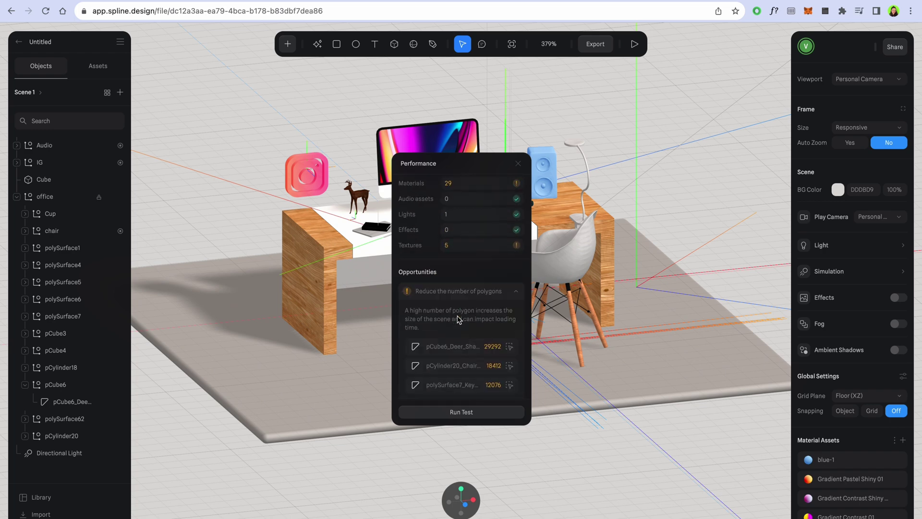
pyautogui.click(467, 346)
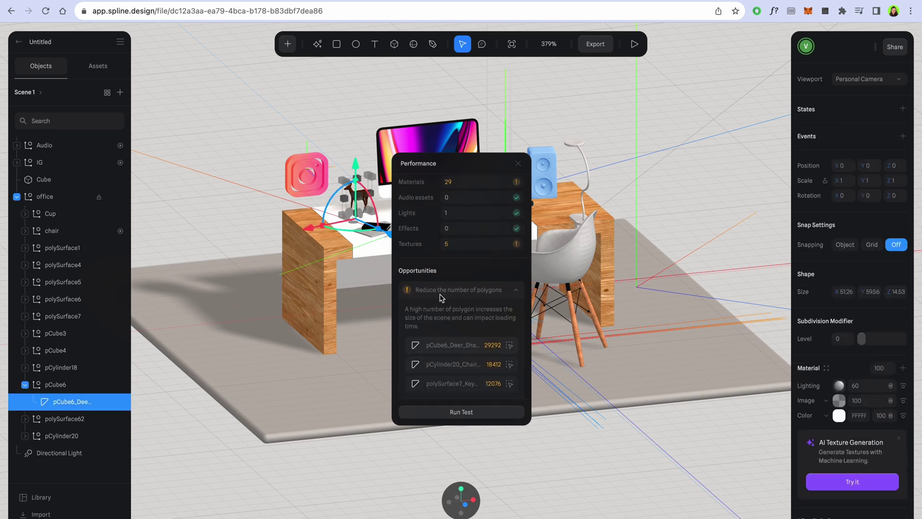
pyautogui.click(110, 385)
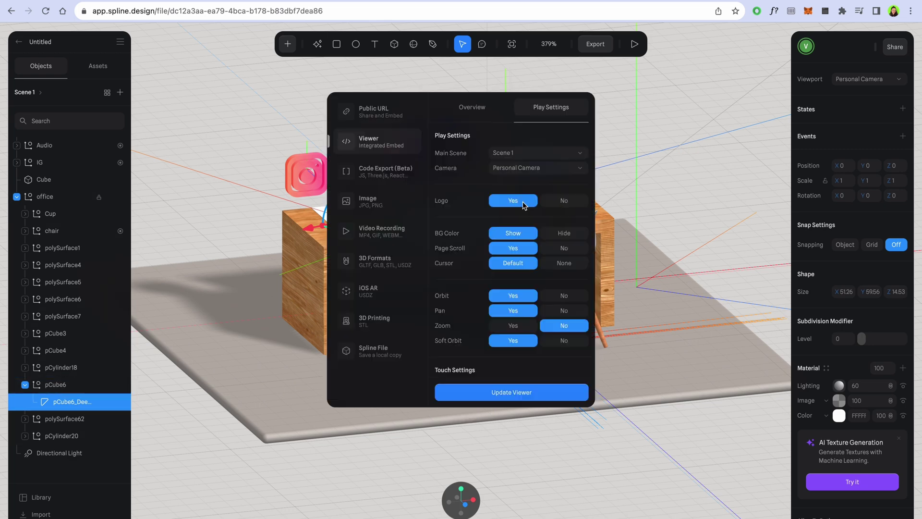
# Review the Viewer export's play settings and orbit limits, and copy its embed code.
pyautogui.scroll(-6, 525, 207)
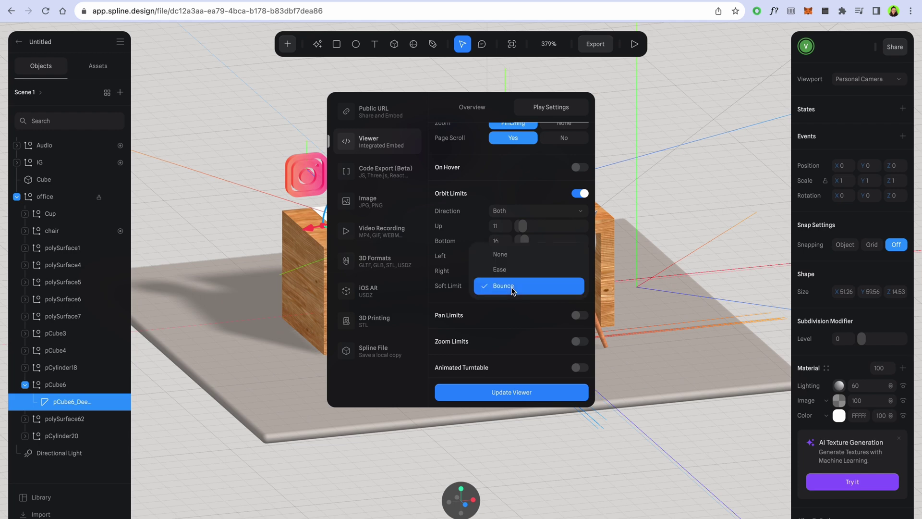
pyautogui.click(475, 111)
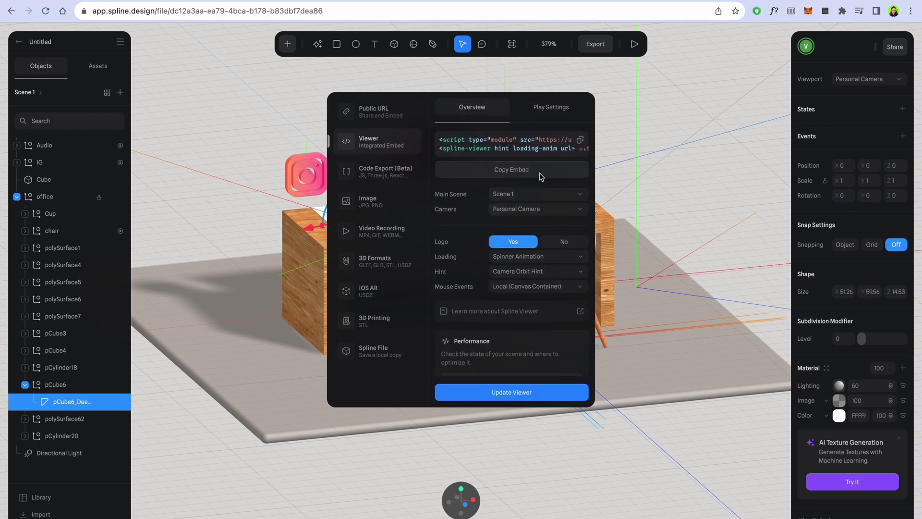
pyautogui.click(535, 172)
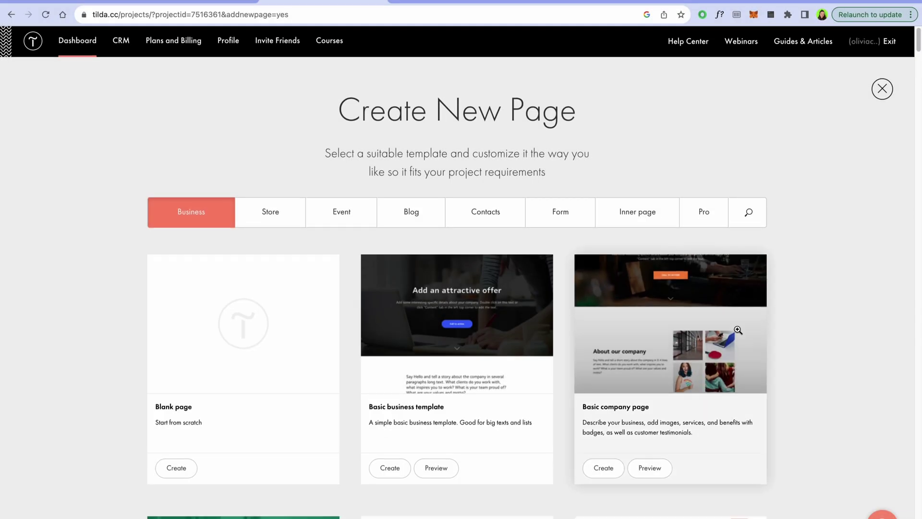
# Switch to Tilda, browse the Business and Pro page templates, and create a new page from the Fox template.
pyautogui.scroll(-10, 738, 330)
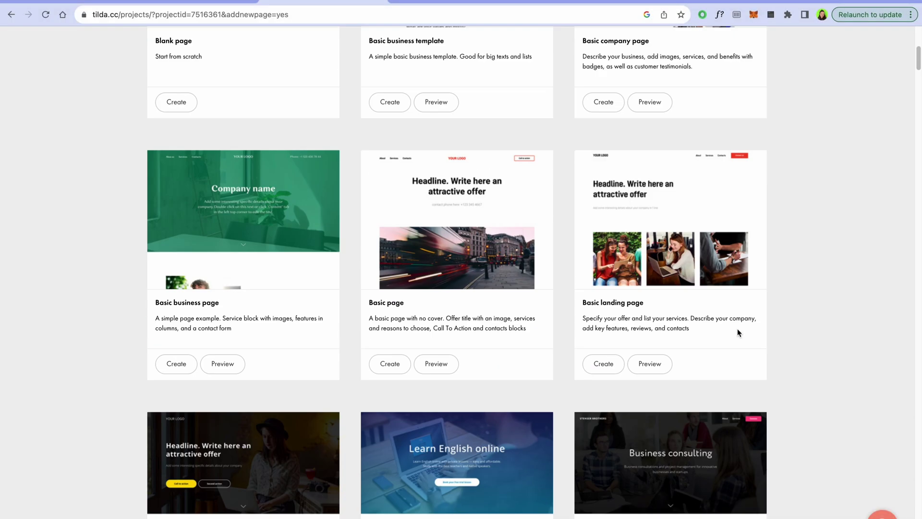
pyautogui.scroll(-10, 738, 329)
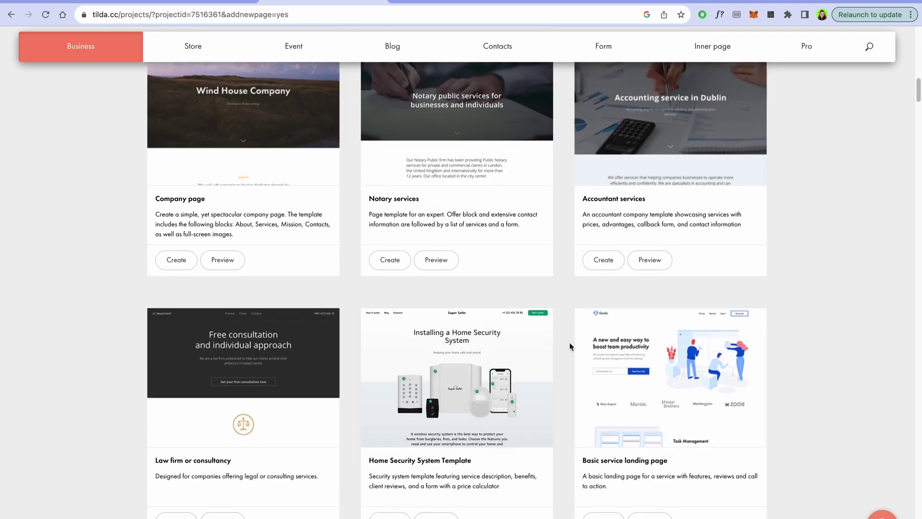
pyautogui.scroll(20, 539, 341)
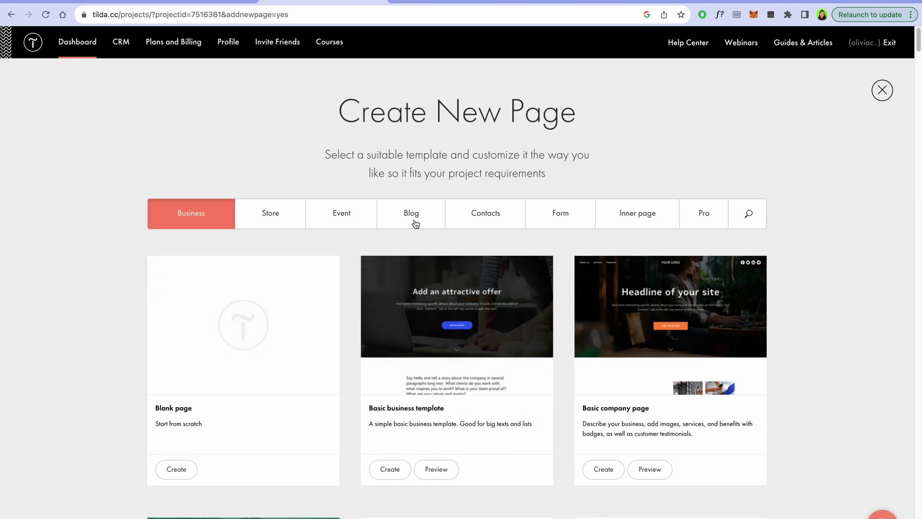
pyautogui.click(705, 213)
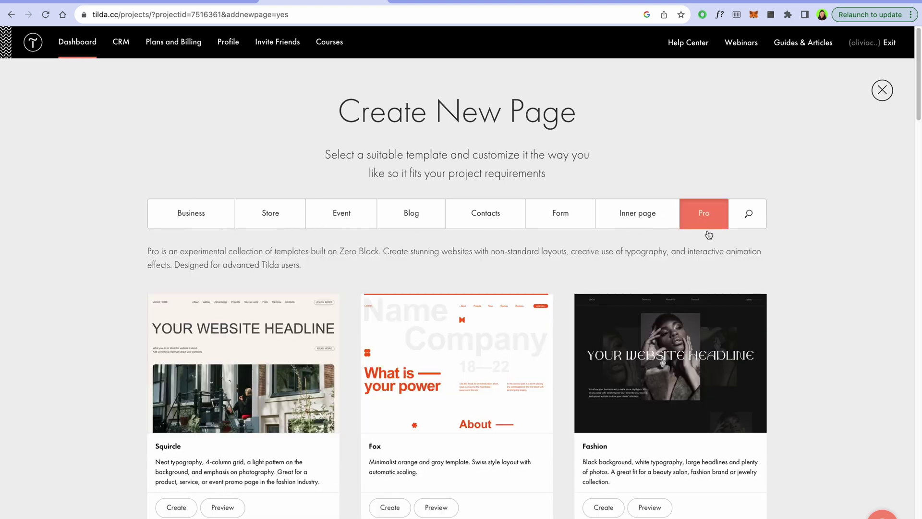
pyautogui.scroll(-1, 752, 365)
pyautogui.scroll(-5, 754, 374)
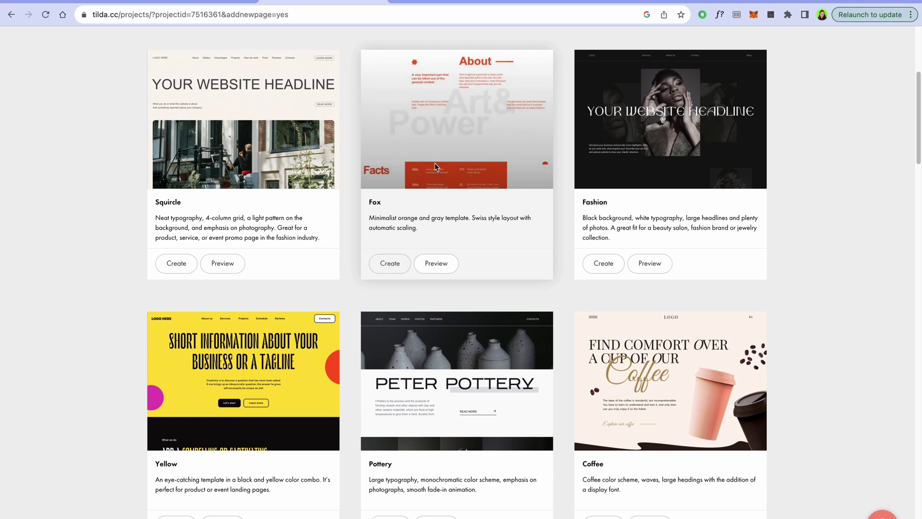
pyautogui.click(473, 221)
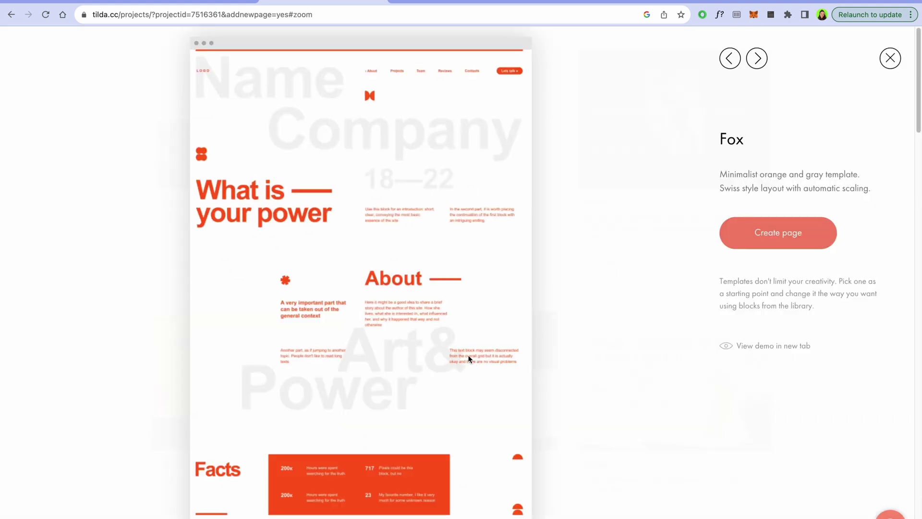
pyautogui.scroll(-6, 470, 359)
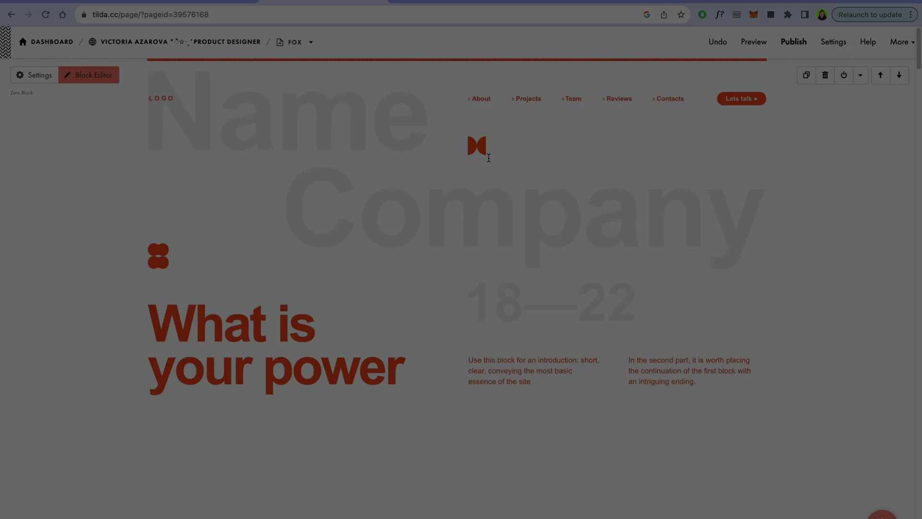
# Open the Fox page's first block, which holds the large company heading, in the block editor.
pyautogui.doubleClick(479, 180)
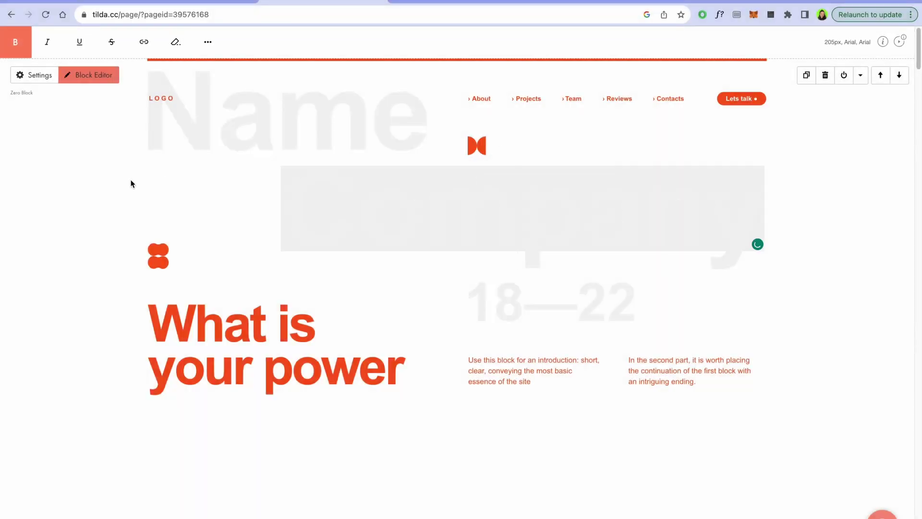
pyautogui.click(131, 184)
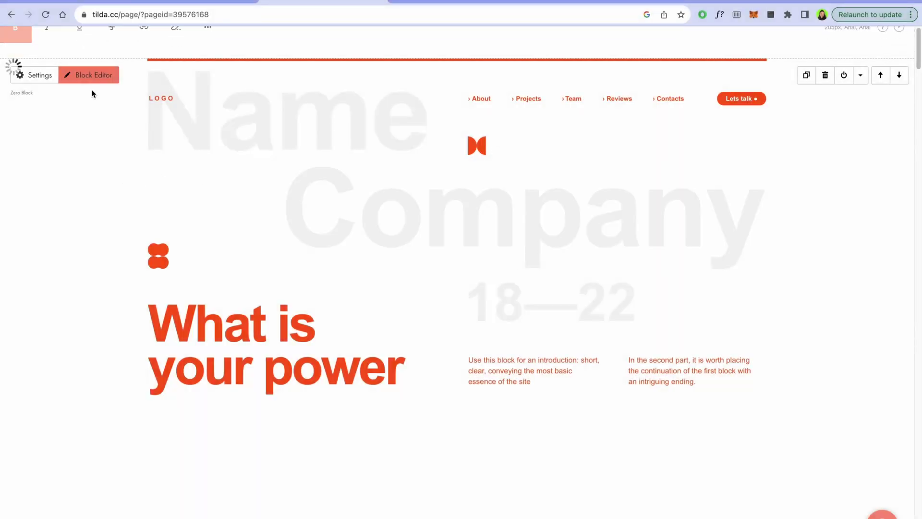
pyautogui.click(91, 77)
# Delete the pale background texts "Name", "Company" and "18—22" from the block.
pyautogui.moveTo(676, 174); pyautogui.dragTo(130, 401)
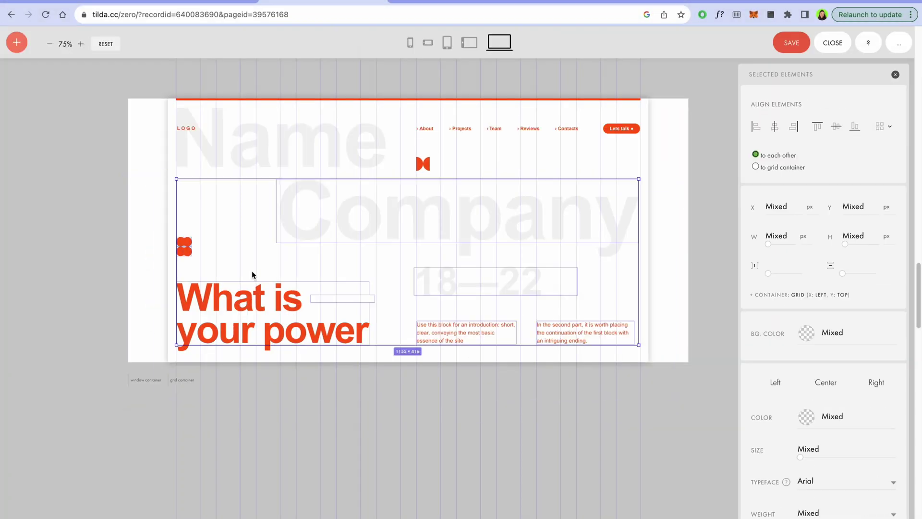
pyautogui.click(262, 149)
pyautogui.keyDown('shift'); pyautogui.click(321, 218); pyautogui.keyUp('shift')
pyautogui.press('Delete')
pyautogui.click(458, 292)
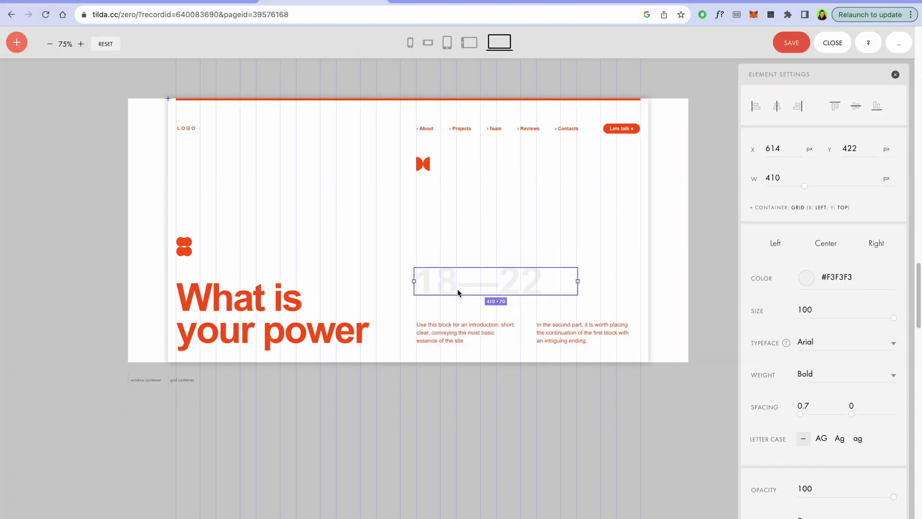
pyautogui.press('Delete')
# Extend the artboard's height to about 1108 px and move the headline, clover icon and intro paragraphs down.
pyautogui.moveTo(331, 362); pyautogui.dragTo(332, 465)
pyautogui.moveTo(685, 169); pyautogui.dragTo(154, 334)
pyautogui.moveTo(348, 287); pyautogui.dragTo(348, 398)
pyautogui.moveTo(360, 414); pyautogui.dragTo(360, 451)
pyautogui.moveTo(469, 328); pyautogui.dragTo(469, 412)
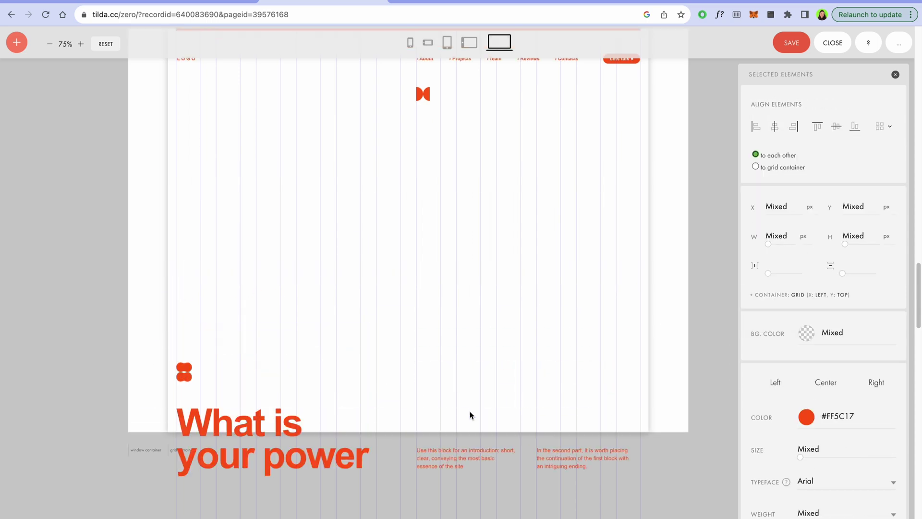
pyautogui.moveTo(204, 424); pyautogui.dragTo(205, 390)
pyautogui.click(700, 317)
pyautogui.scroll(4, 701, 312)
pyautogui.scroll(-2, 701, 313)
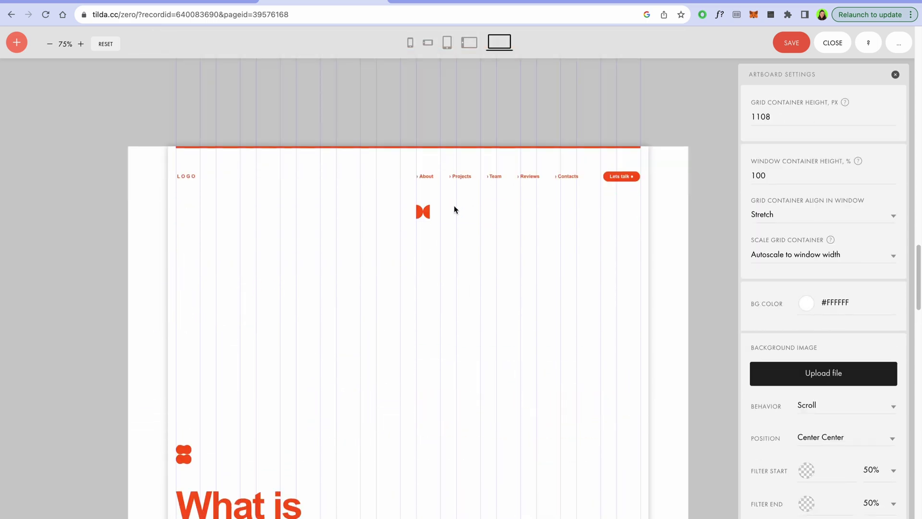
# Remove the red bow-tie icon beneath the navigation links.
pyautogui.moveTo(422, 210); pyautogui.dragTo(187, 207)
pyautogui.press('Escape')
pyautogui.scroll(-2, 485, 303)
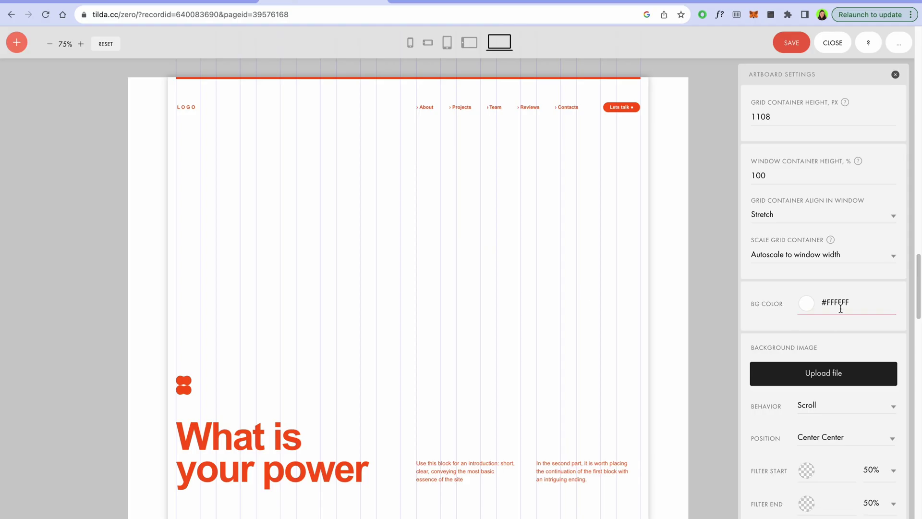
# Set the background color of the artboard and of the bar beside "What is" to #DDDBD9.
pyautogui.click(840, 302)
pyautogui.hotkey('ctrl', 'v')
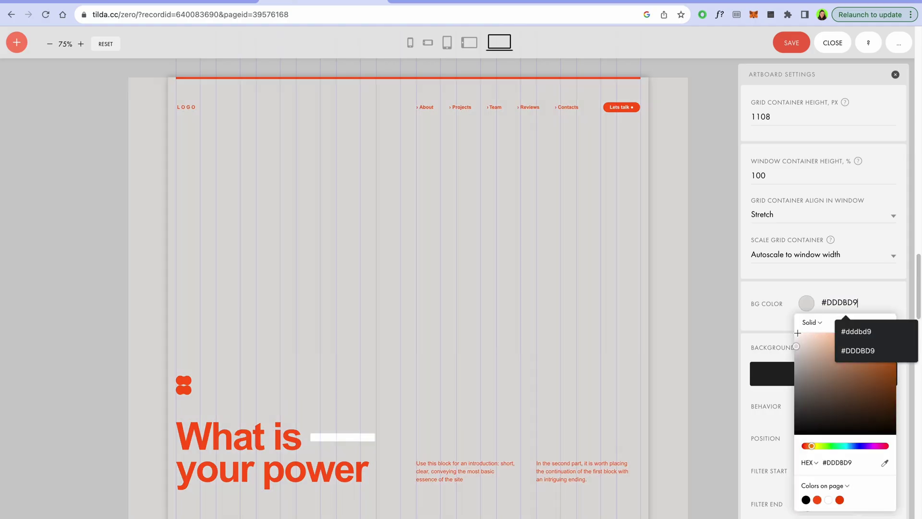
pyautogui.click(328, 440)
pyautogui.click(840, 244)
pyautogui.hotkey('ctrl', 'v')
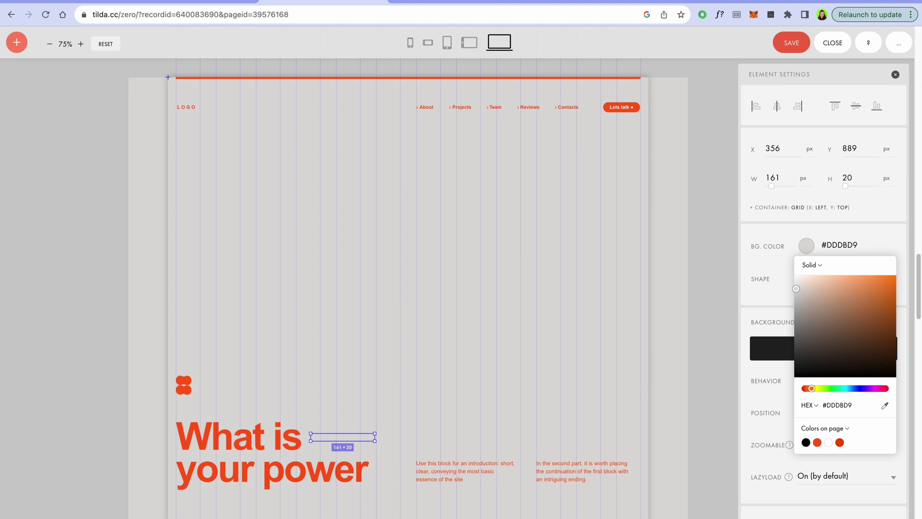
pyautogui.click(719, 197)
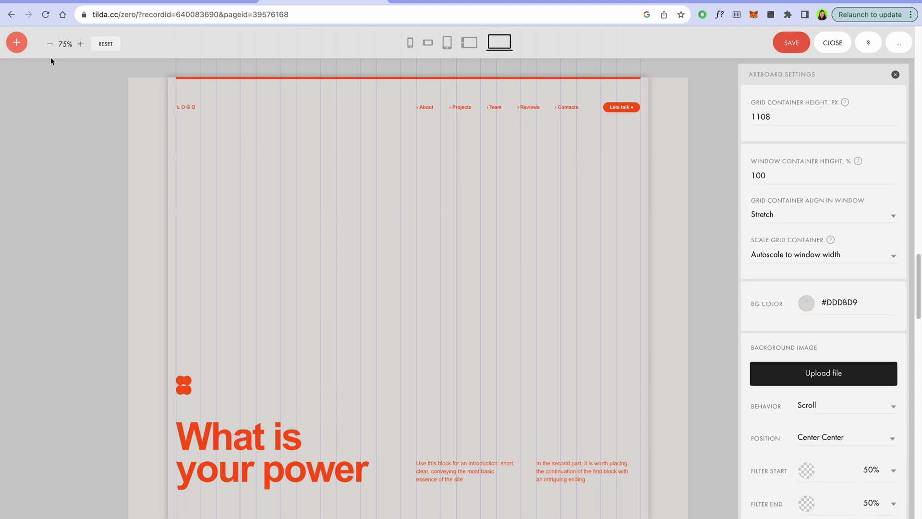
# Add an HTML element of about 1088 × 708 px below the navigation links and replace its sample code with the copied Spline embed.
pyautogui.click(17, 42)
pyautogui.click(51, 210)
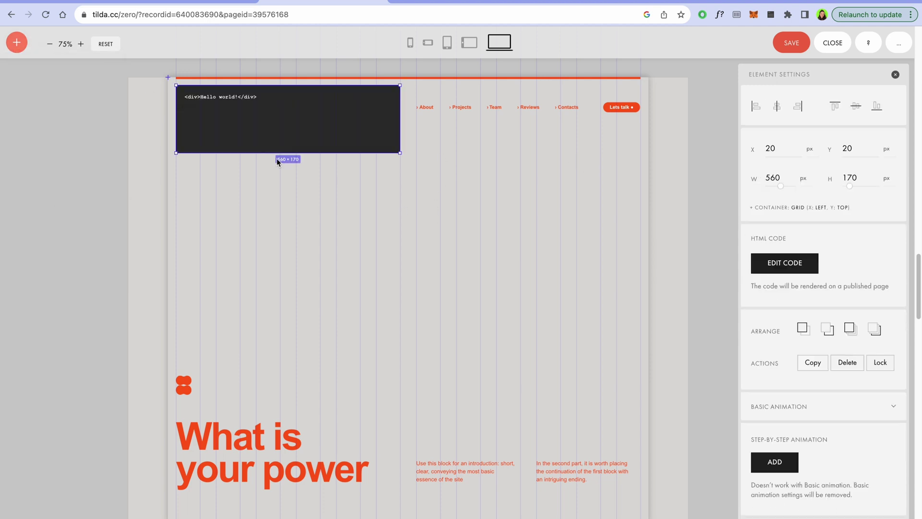
pyautogui.moveTo(401, 153); pyautogui.dragTo(612, 372)
pyautogui.moveTo(414, 218); pyautogui.dragTo(440, 260)
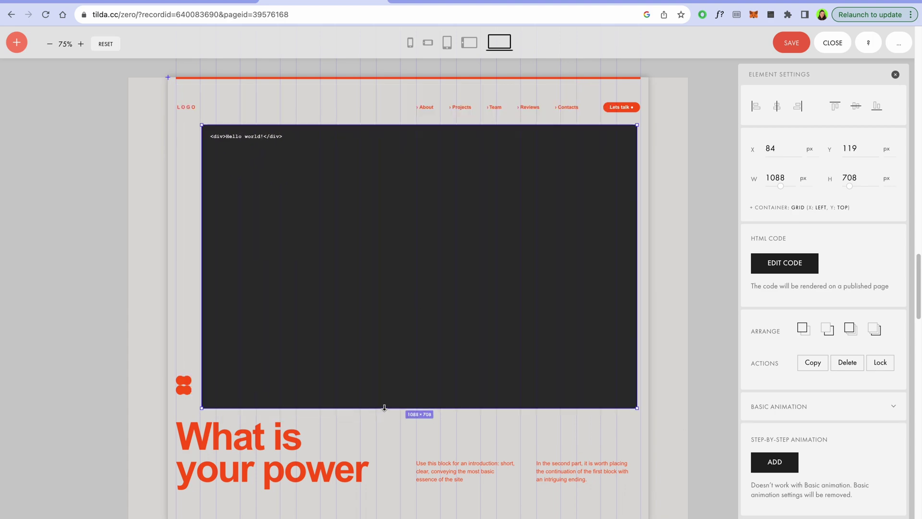
pyautogui.doubleClick(315, 197)
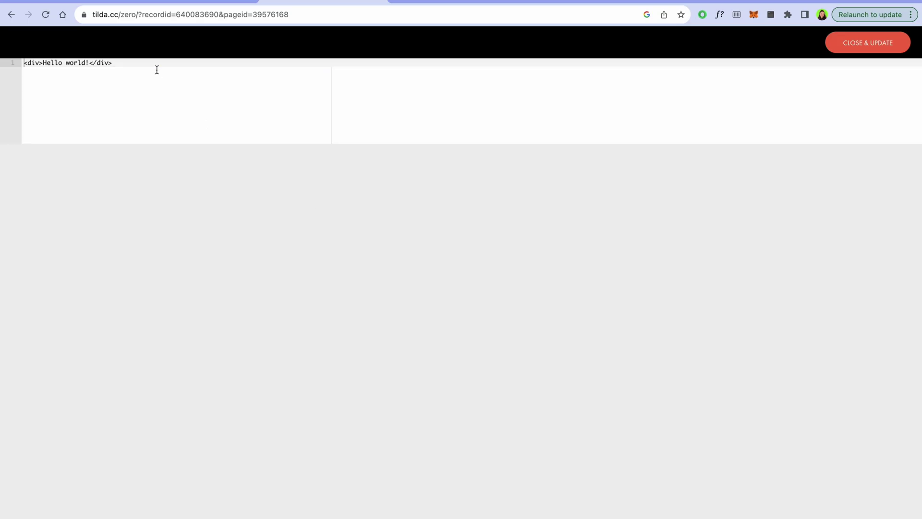
pyautogui.click(863, 43)
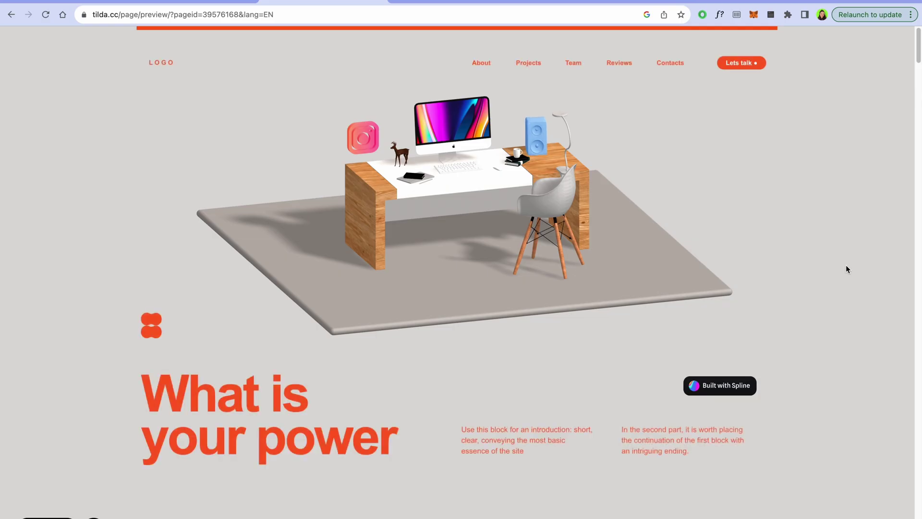
# Test the embedded scene in the page preview by orbiting the desk and following the Instagram icon's link.
pyautogui.moveTo(647, 284); pyautogui.dragTo(618, 277)
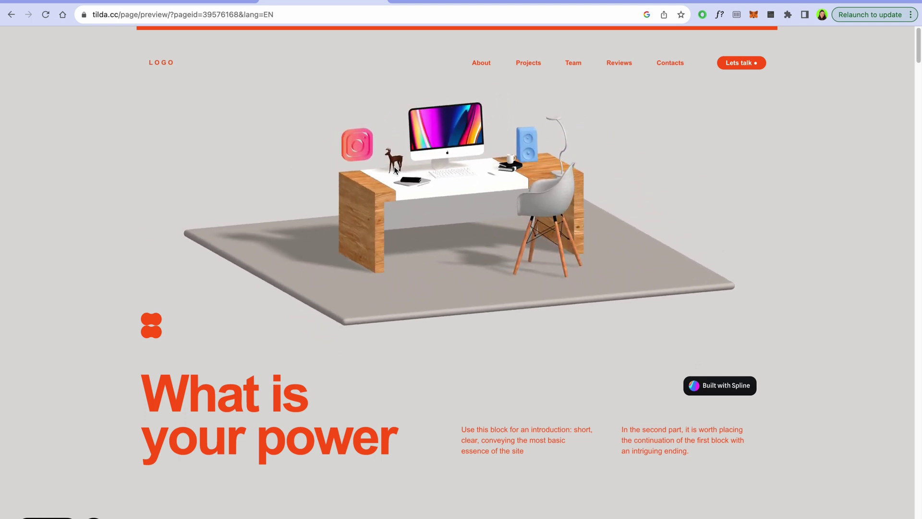
pyautogui.click(361, 143)
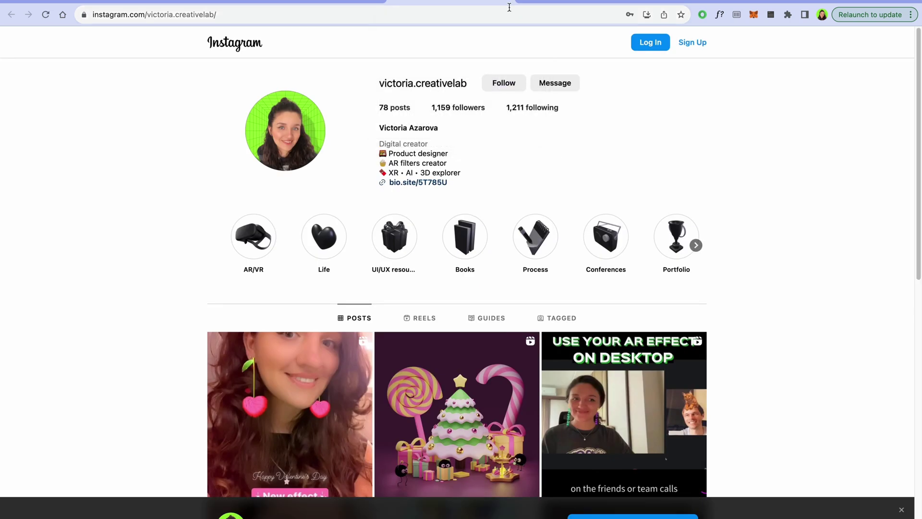